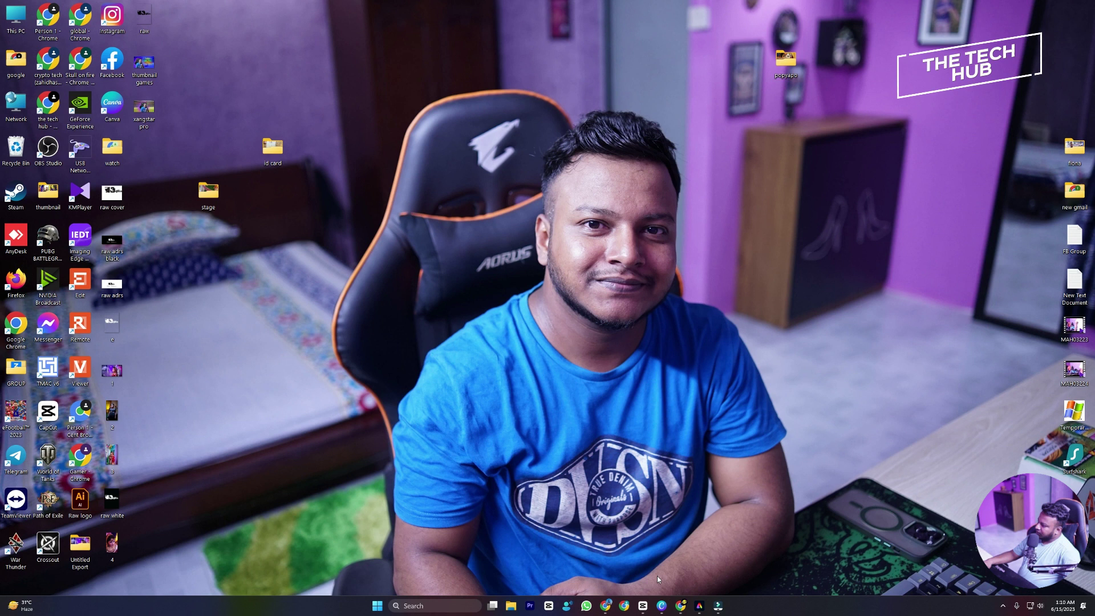
left_click(698, 607)
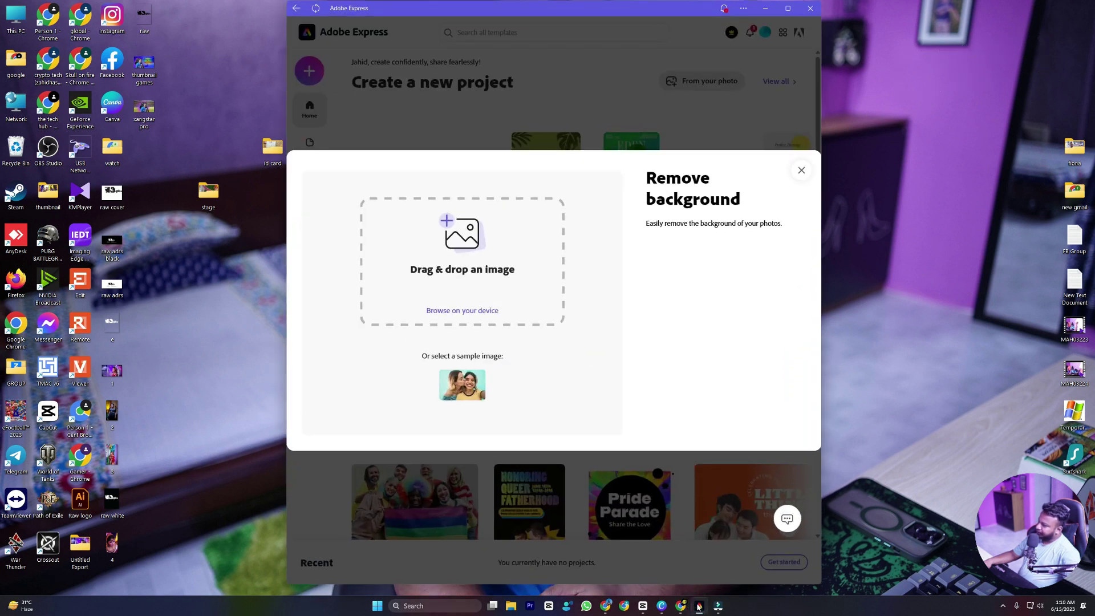
left_click(698, 606)
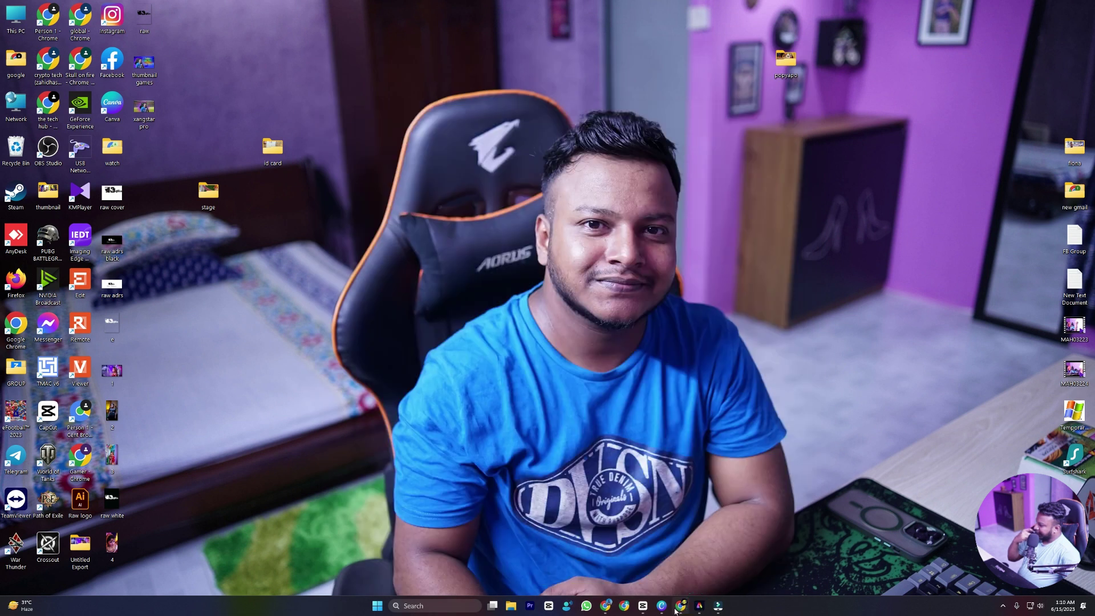
- Switch to Chrome and open the Crypto tech YouTube thumbnail design from Canva's recent designs
left_click(613, 609)
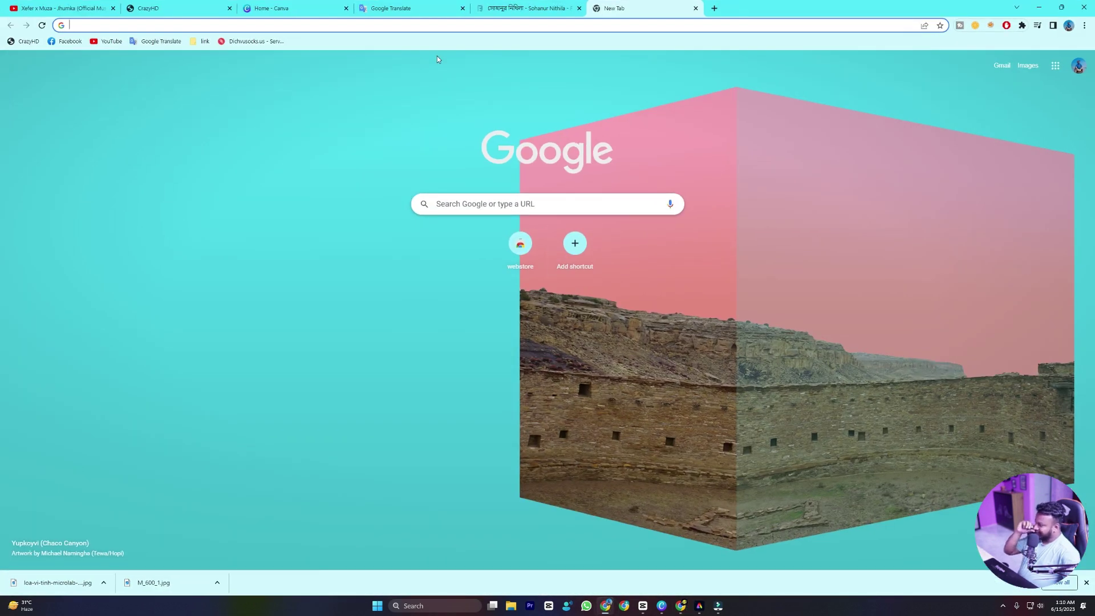
left_click(546, 5)
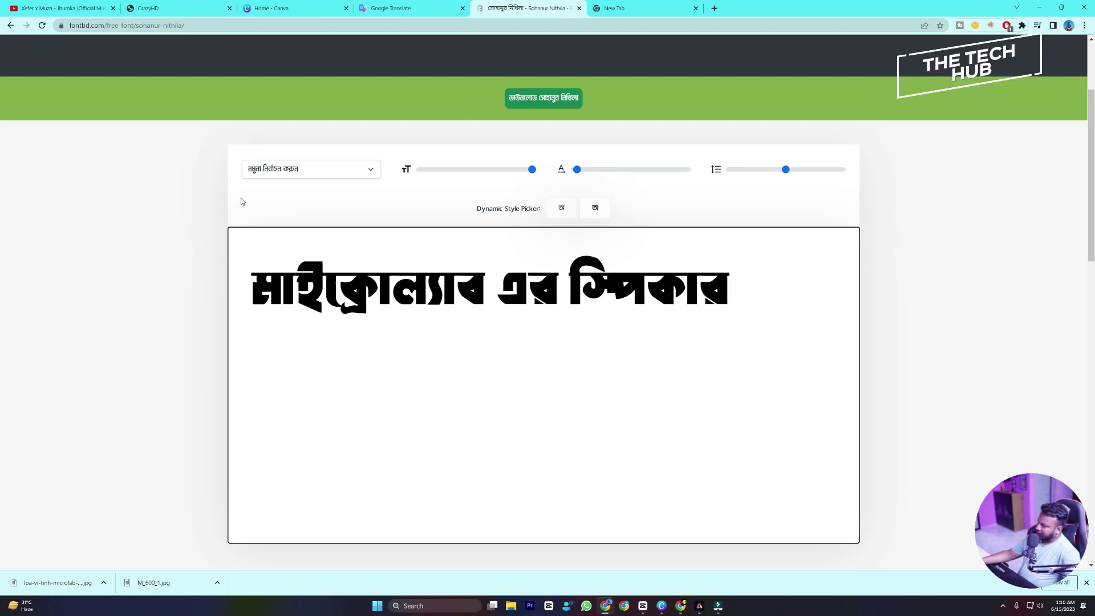
left_click(392, 8)
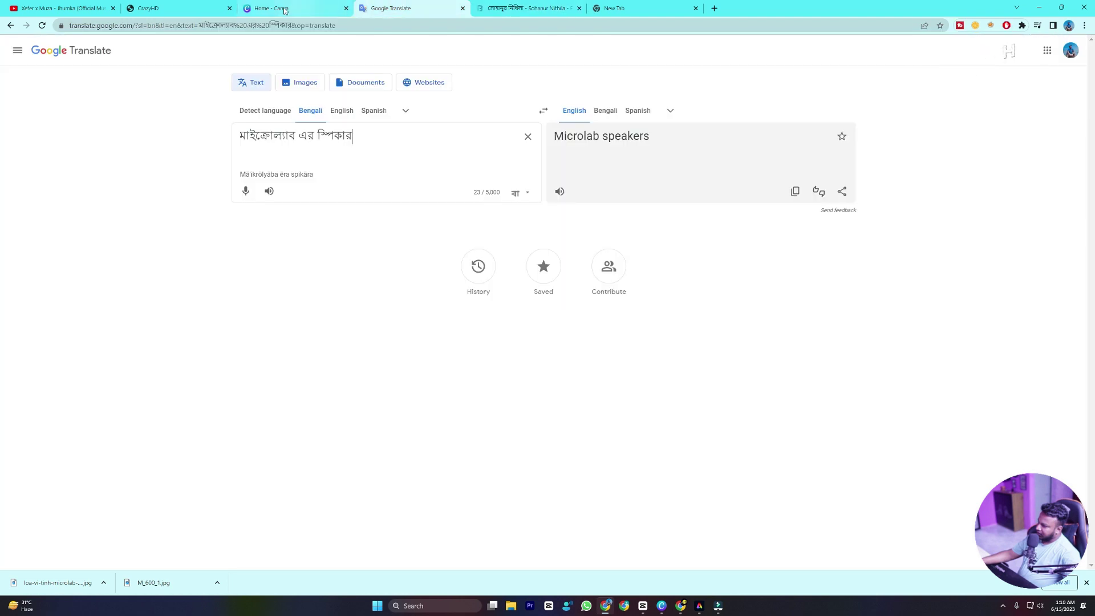
left_click(264, 10)
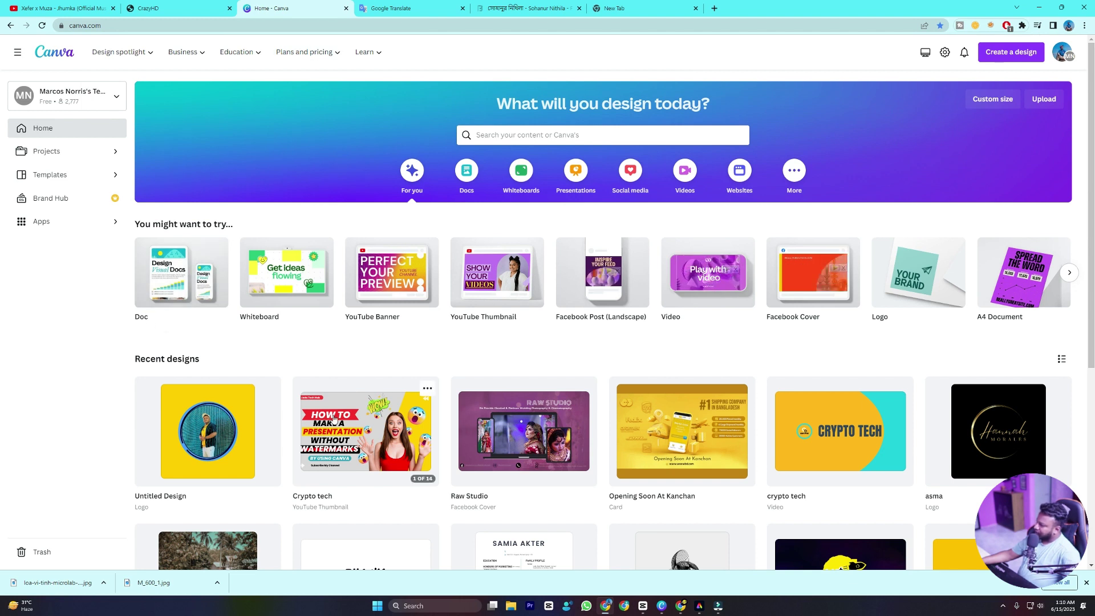
left_click(368, 415)
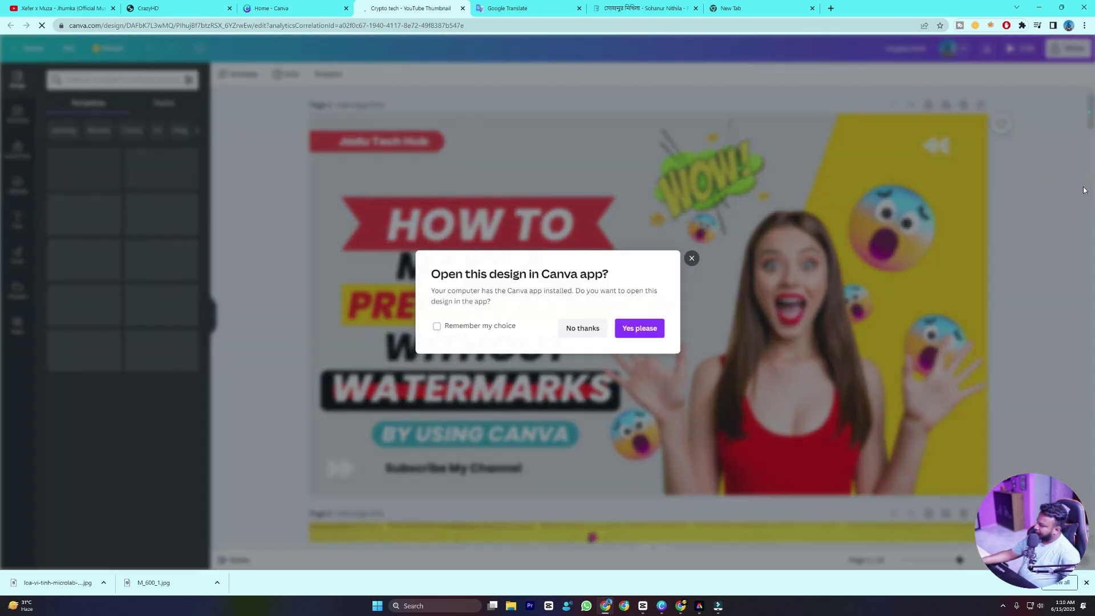
left_click(691, 258)
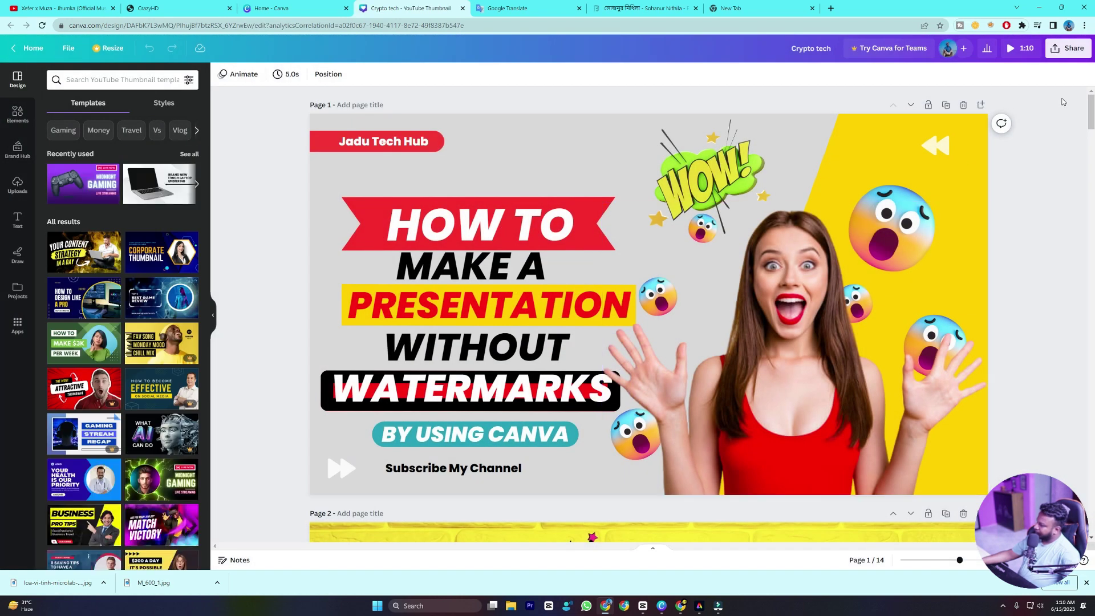
- Duplicate page 12, the HP Laser 107W printer review thumbnail
left_click_drag(1089, 113, 1035, 341)
scroll(1038, 348, "up", 3)
scroll(1039, 387, "down", 15)
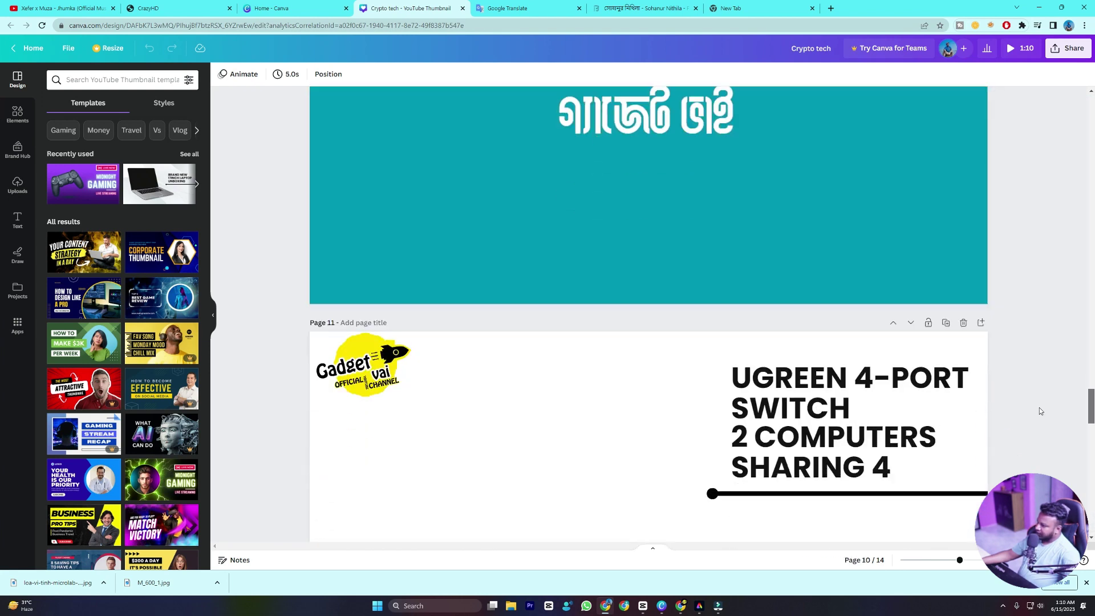
scroll(1041, 425, "up", 2)
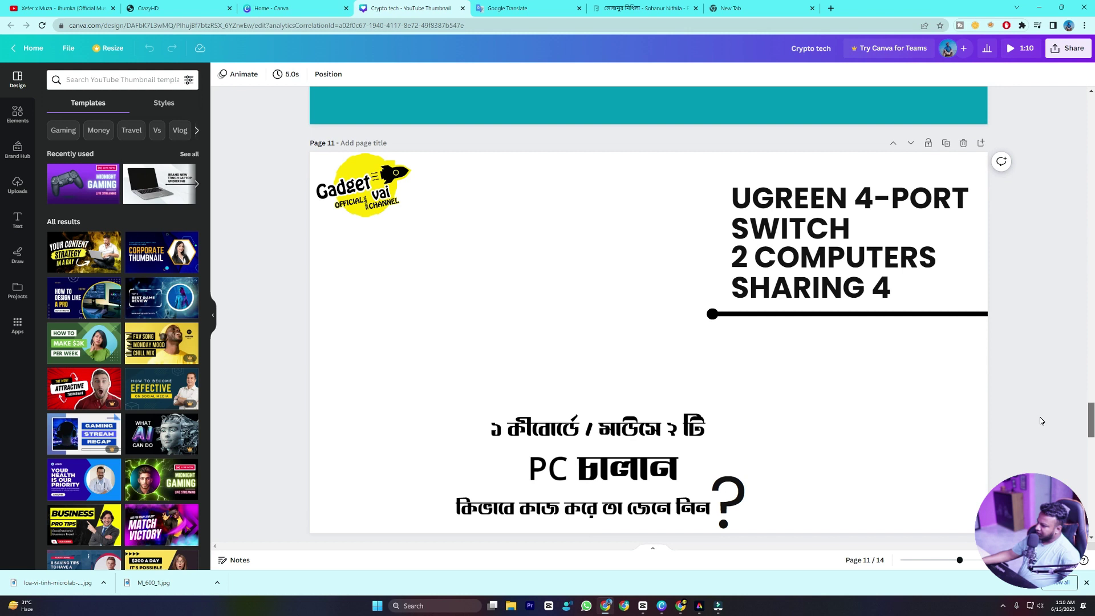
scroll(1041, 421, "down", 8)
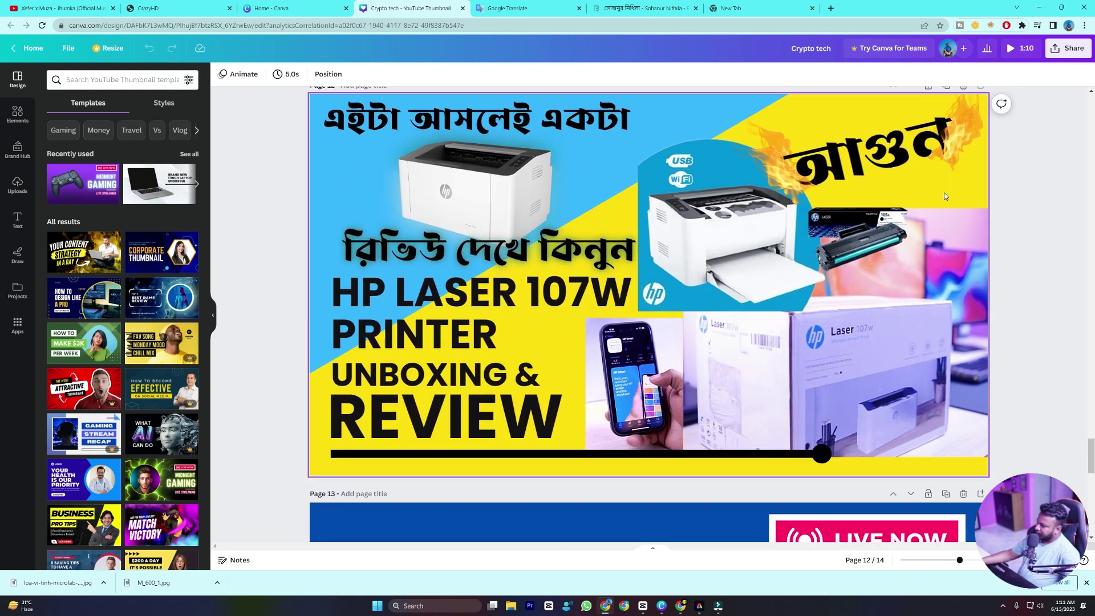
scroll(945, 196, "up", 1)
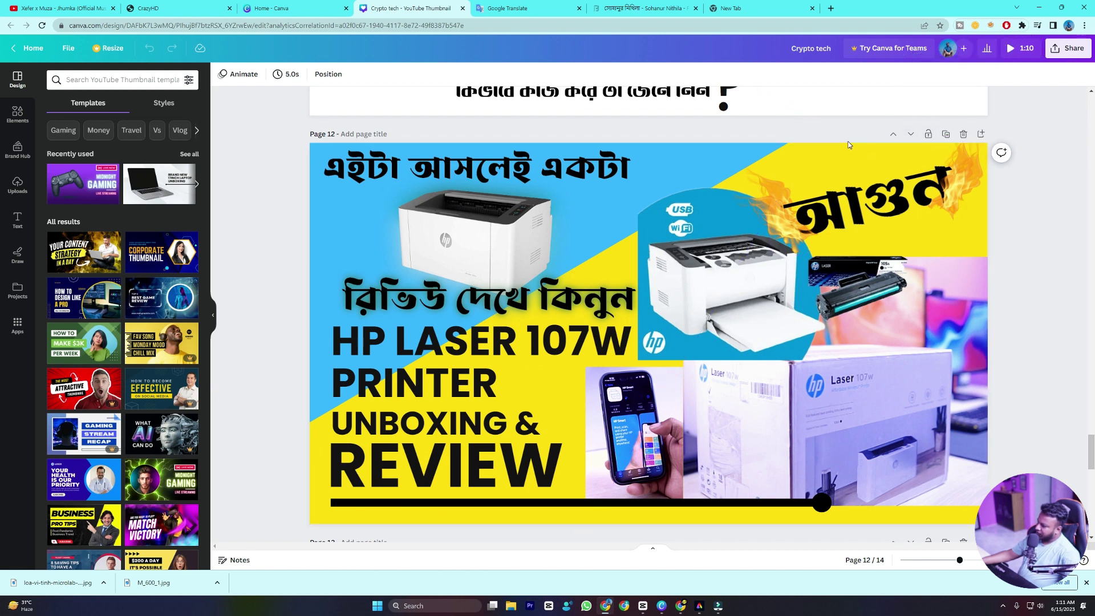
right_click(961, 240)
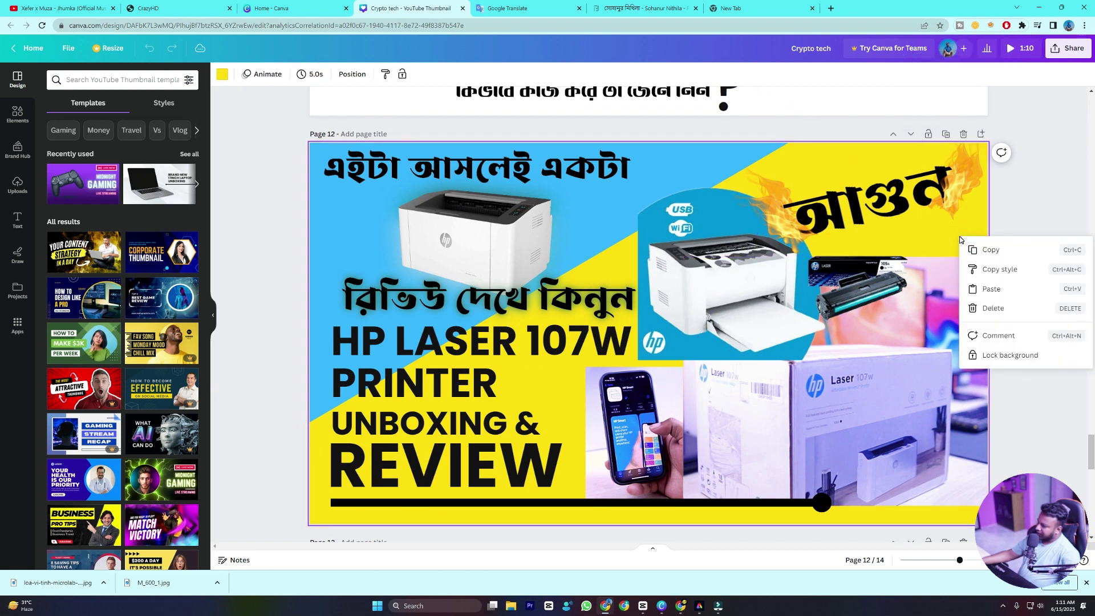
left_click(944, 136)
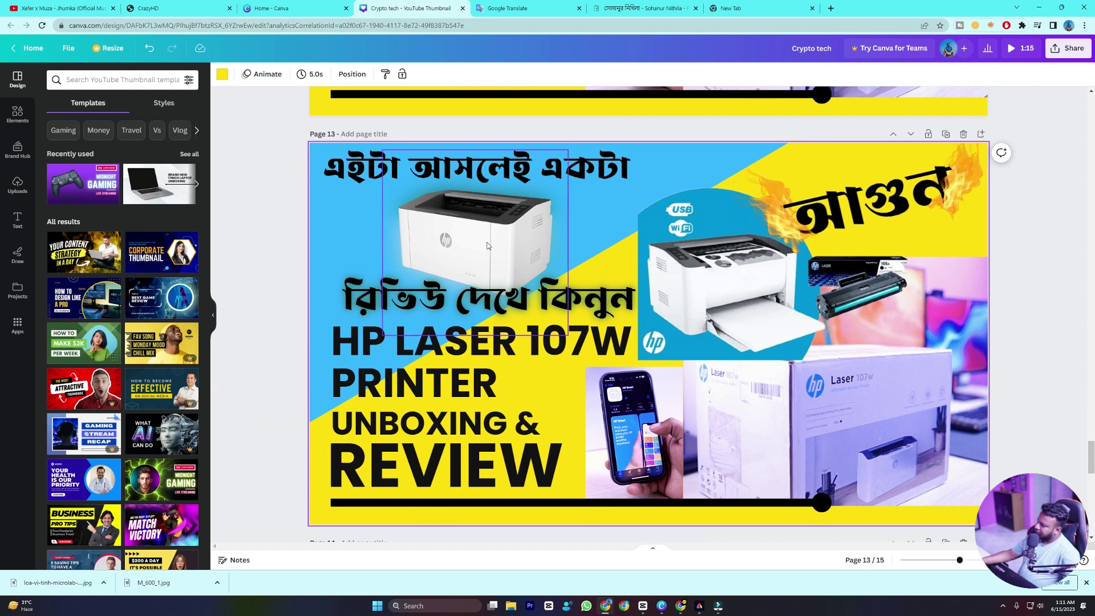
- On the duplicated page, delete the two Bengali text images in the blue area, the glow behind the lower one, and the printer cutout
left_click(475, 291)
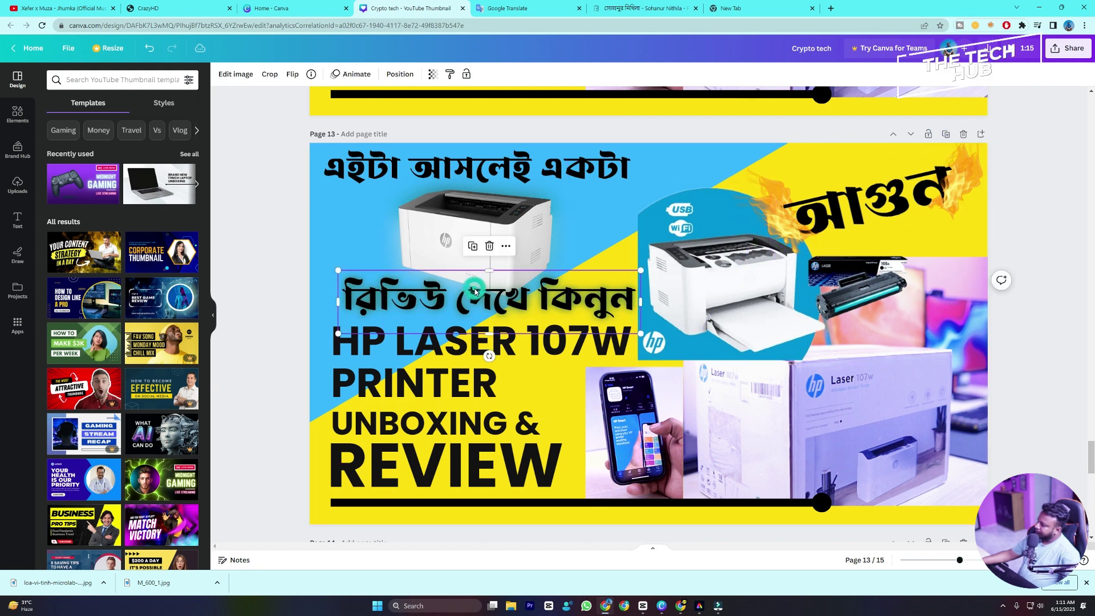
key("Delete")
left_click(505, 289)
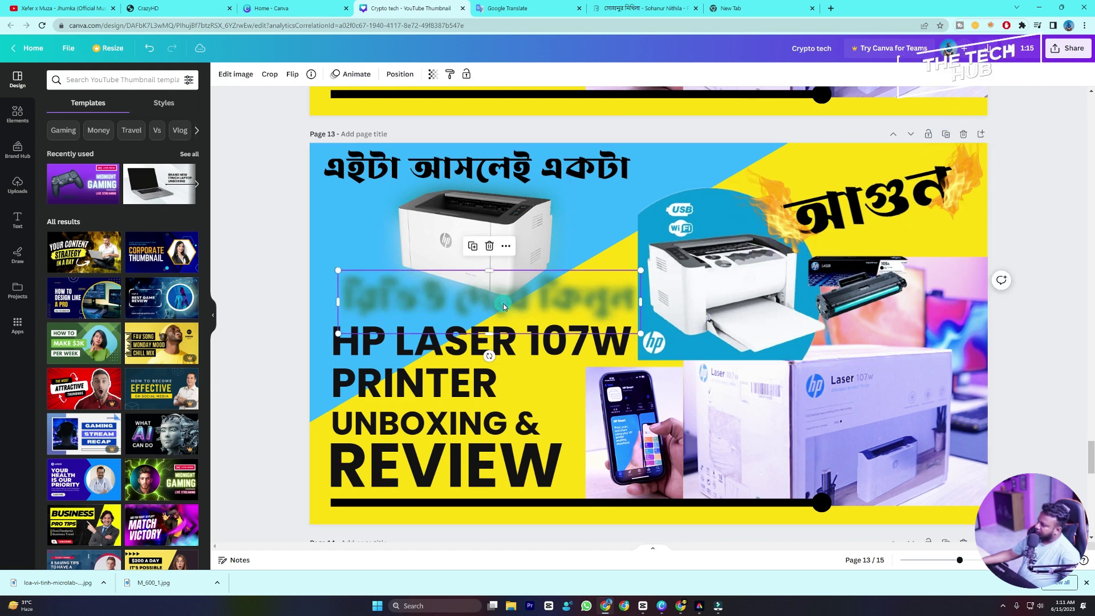
key("Delete")
left_click(502, 174)
key("Delete")
left_click(498, 223)
key("Delete")
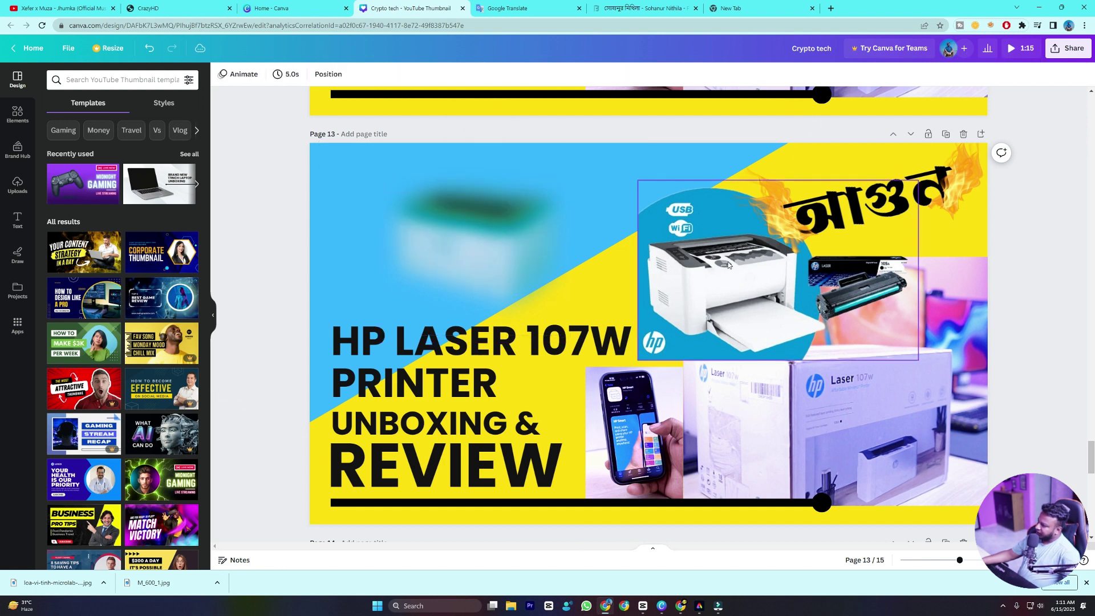
- Delete the blue-backed printer picture, the printer box photo, the phone photo and the leftover blurred printer glow
left_click(728, 262)
key("Delete")
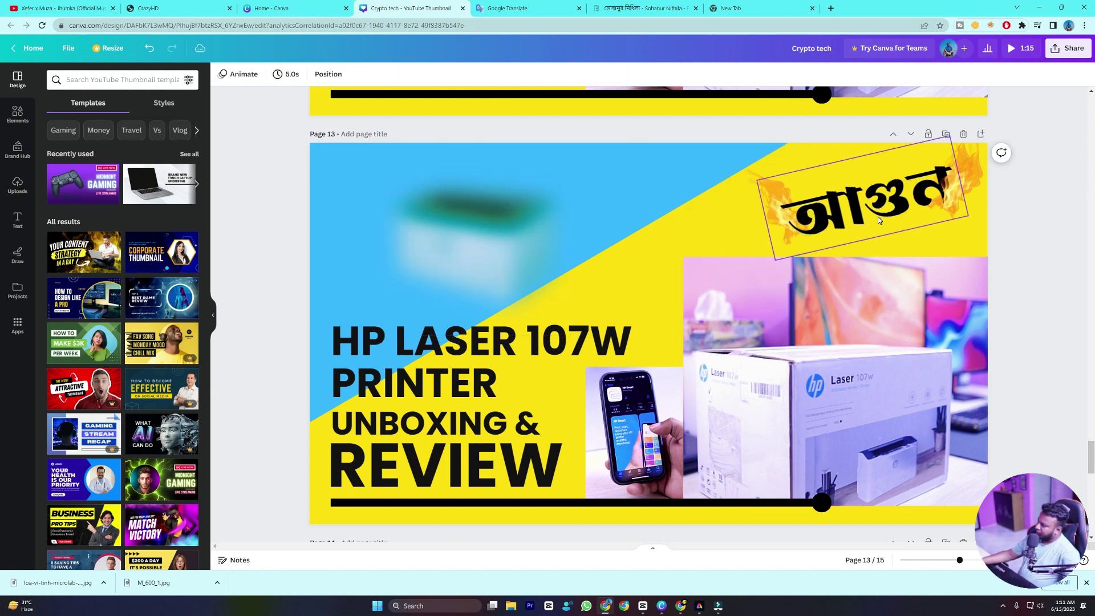
left_click(863, 293)
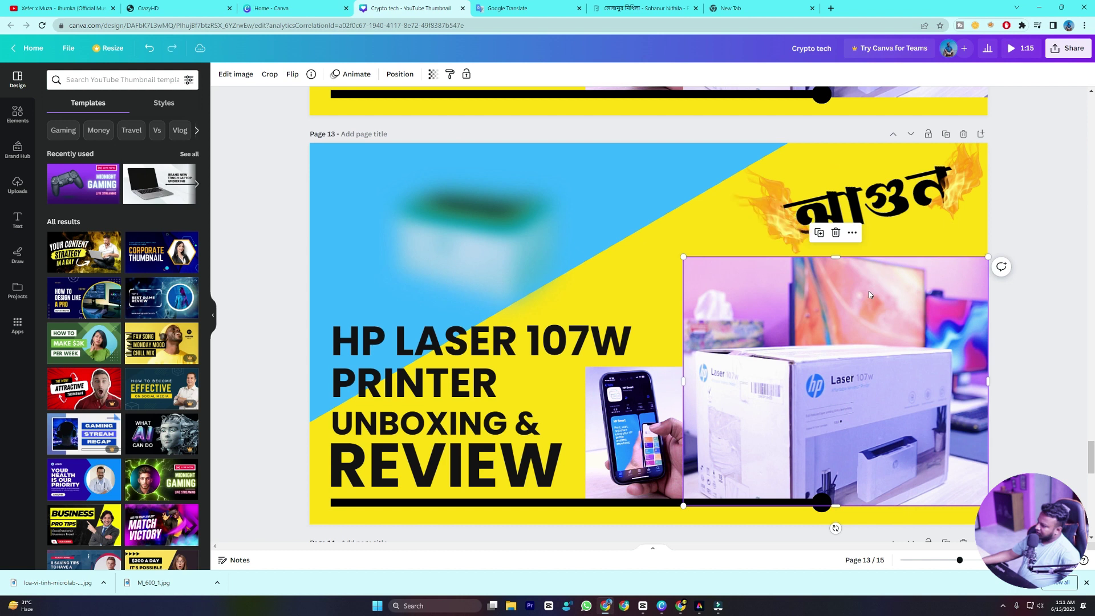
key("Delete")
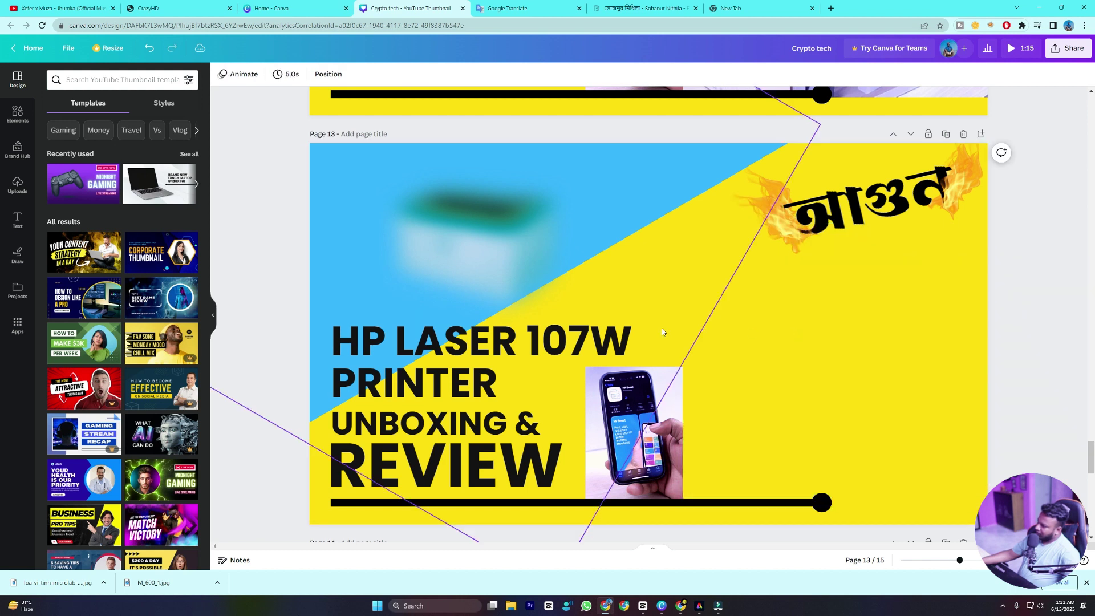
left_click(679, 420)
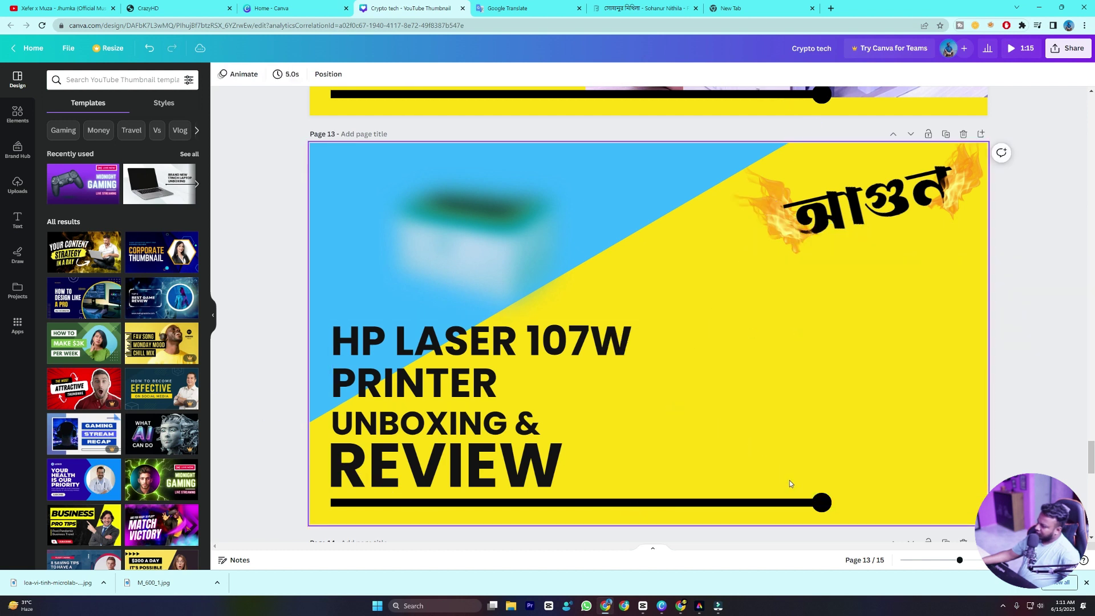
left_click(491, 227)
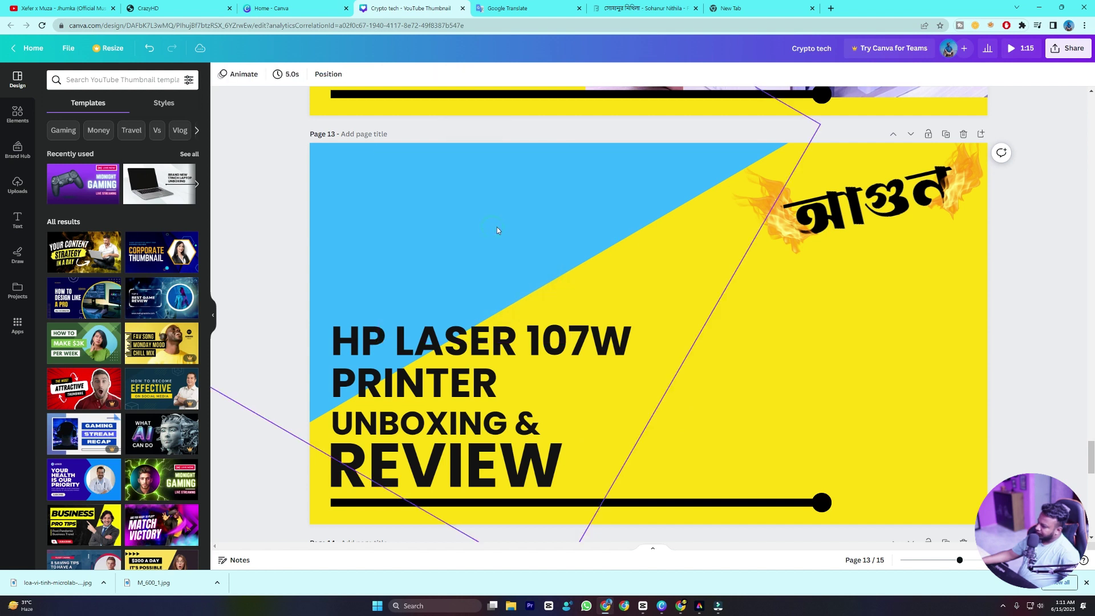
- Shift the blue diagonal shape aside, then shrink the HP Laser 107W text block and place it in the page's lower-right corner
left_click(598, 211)
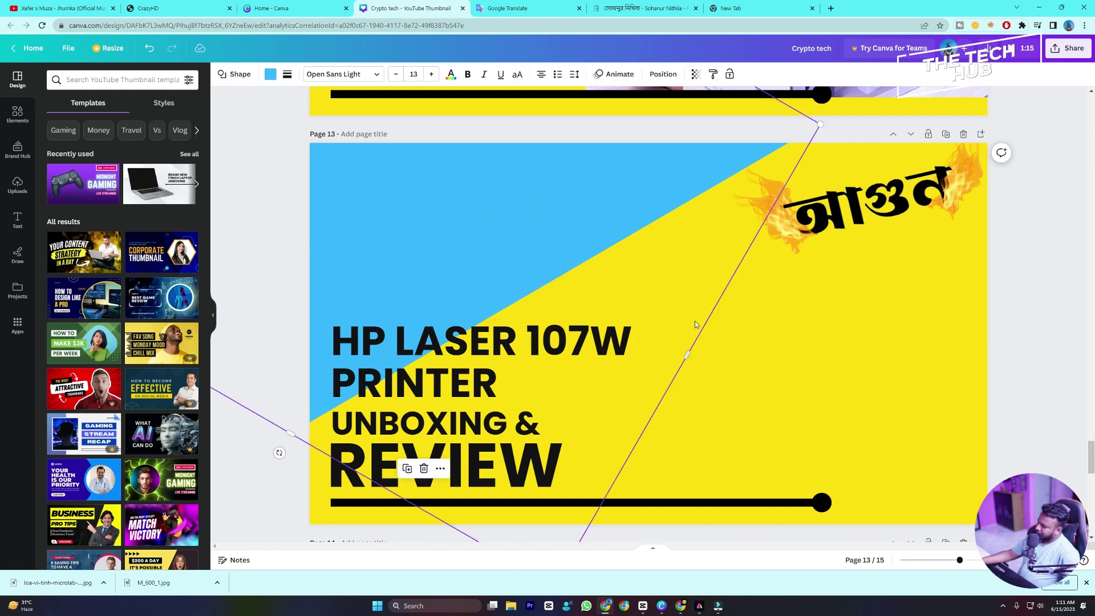
left_click_drag(645, 331, 376, 313)
left_click_drag(682, 318, 354, 473)
left_click_drag(484, 399, 792, 391)
left_click_drag(638, 303, 866, 431)
left_click_drag(908, 459, 938, 490)
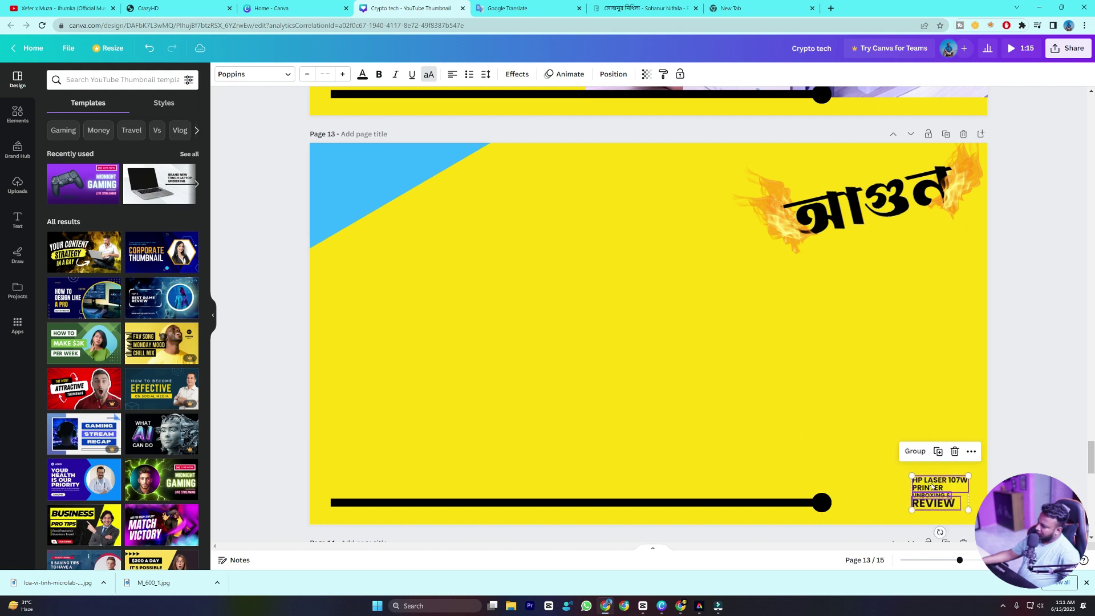
- Remove the blue diagonal shape so that only the yellow background remains behind the page's elements
left_click_drag(400, 190, 650, 405)
left_click_drag(554, 153, 262, 153)
left_click_drag(402, 276, 493, 288)
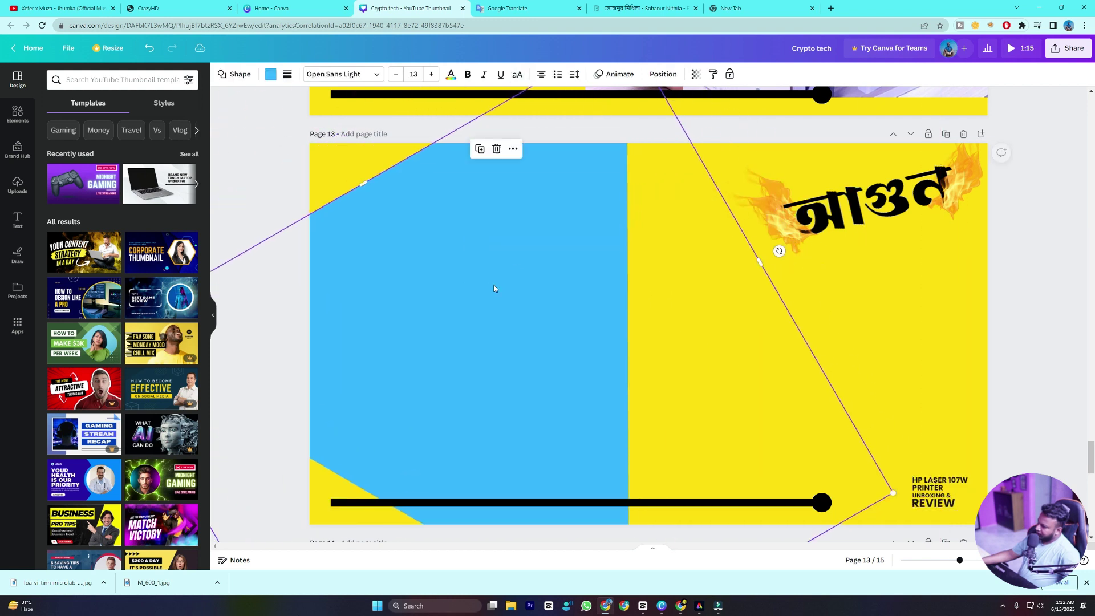
key("ctrl+z")
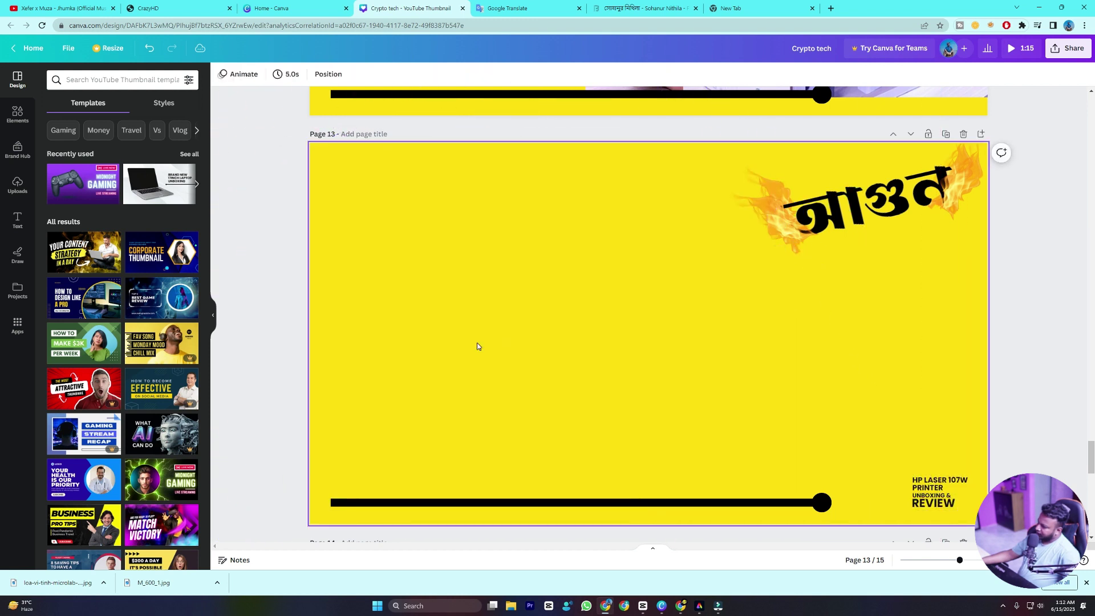
- Add a square shape, stretch it over the left half of the page and fill it with black
left_click(18, 114)
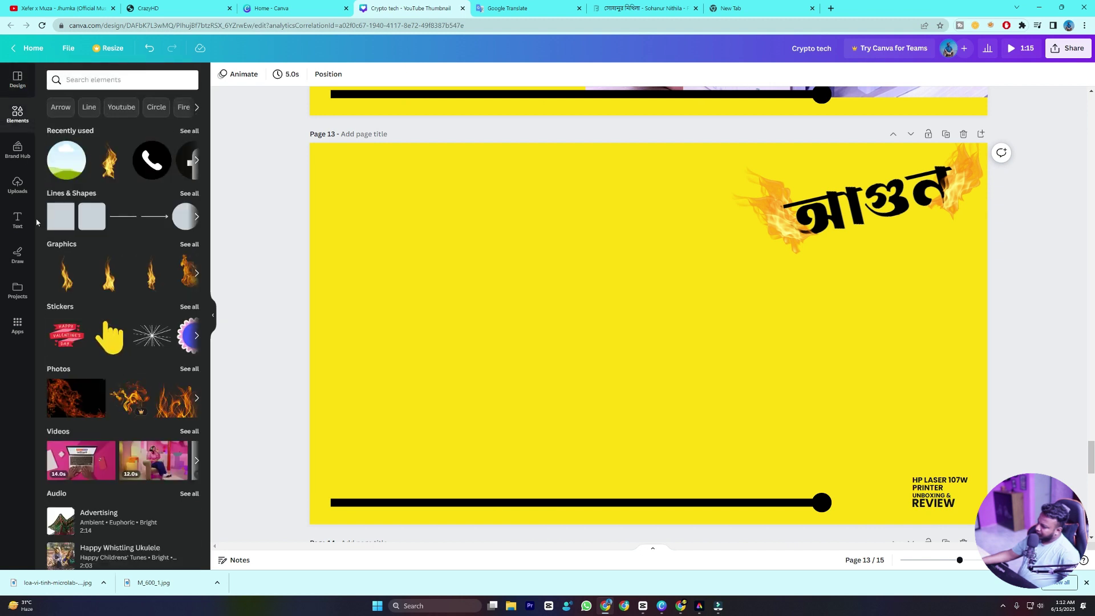
left_click(61, 215)
left_click_drag(706, 277, 740, 144)
left_click_drag(592, 392, 369, 542)
left_click_drag(631, 357, 571, 325)
left_click(272, 74)
left_click(109, 133)
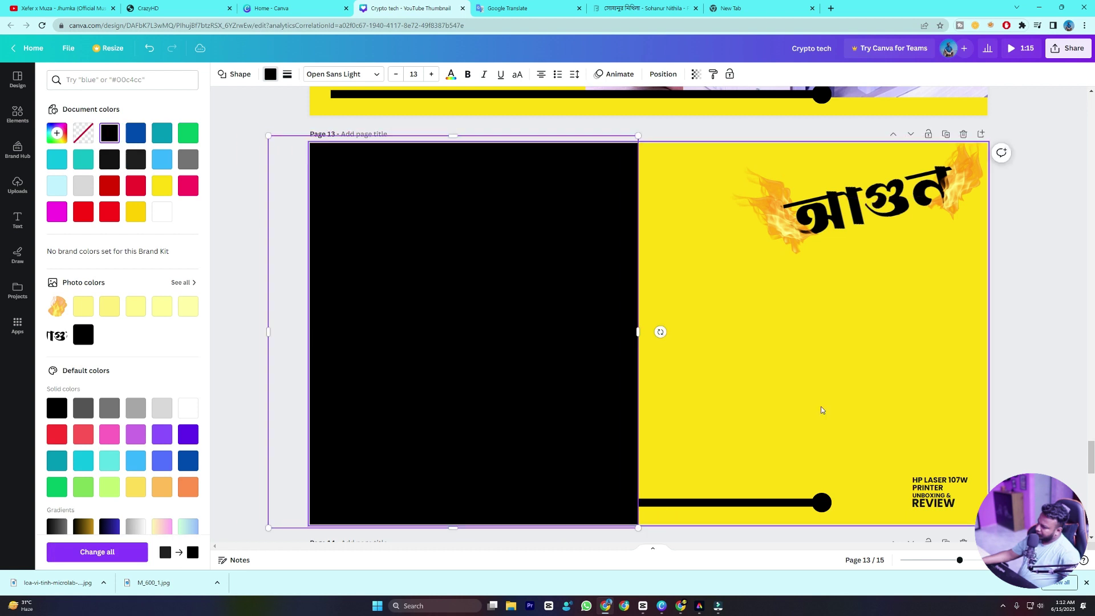
- Shorten the round-ended line, turn it so the round end points left, and move it above the small text block
left_click(770, 503)
left_click_drag(331, 493, 456, 498)
left_click_drag(685, 508, 763, 418)
left_click_drag(714, 445, 744, 345)
left_click_drag(755, 415, 818, 434)
- Change the round-ended line's colour to white
left_click(755, 437)
left_click(246, 74)
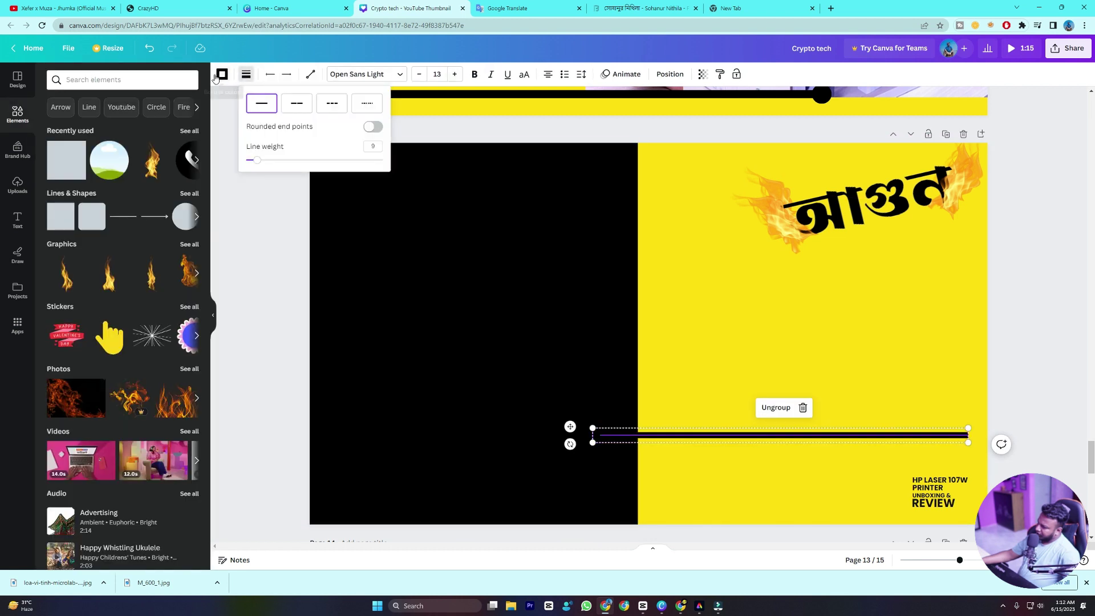
left_click(222, 74)
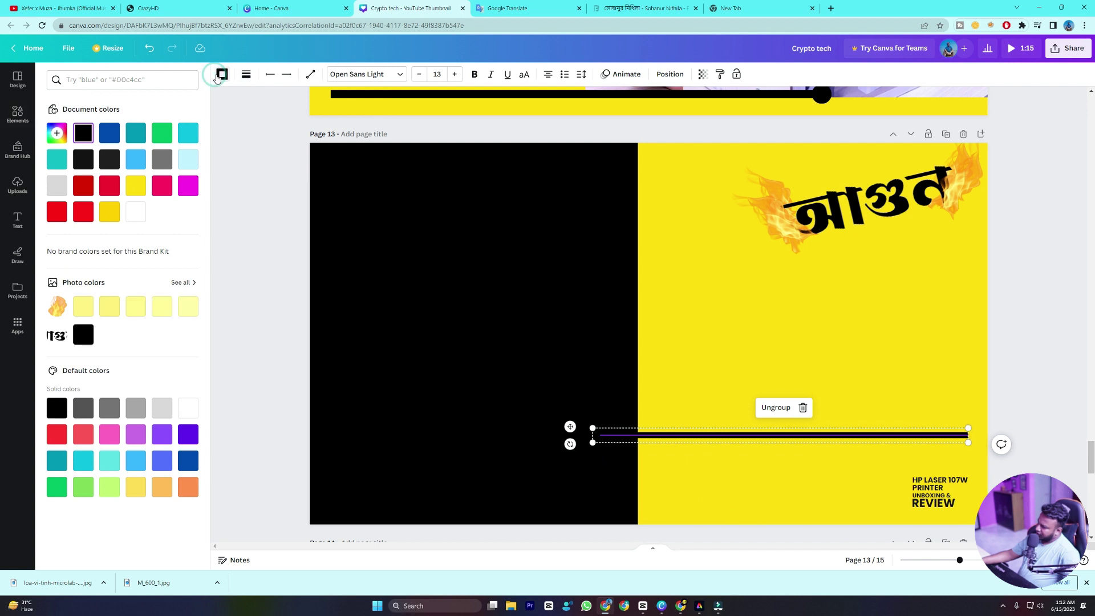
left_click(136, 214)
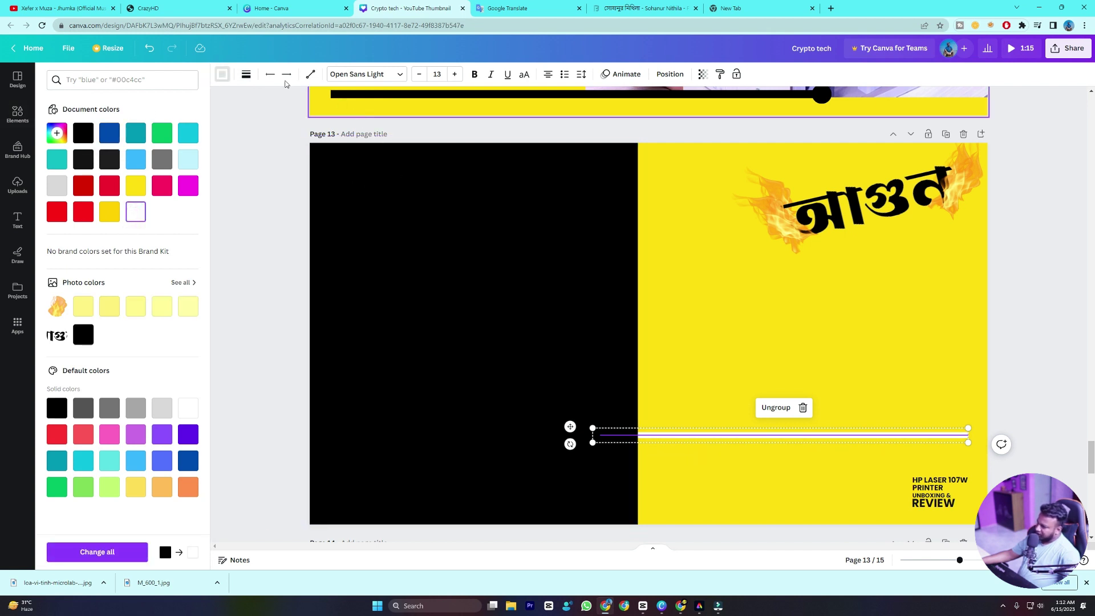
- Bring the white line in front of the black rectangle and move it down near the page's bottom edge
left_click(723, 435)
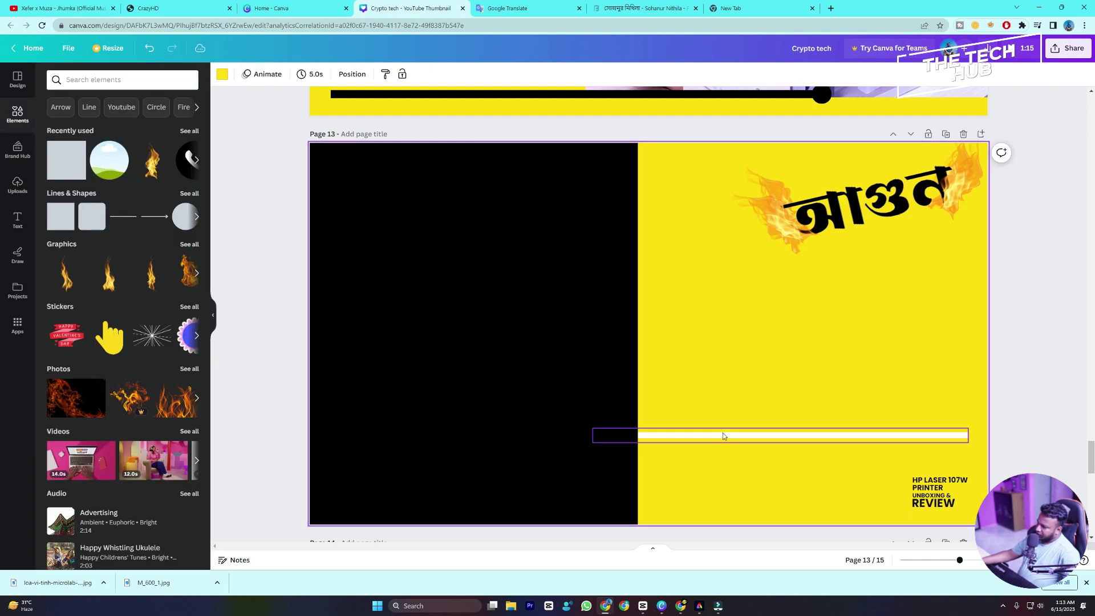
right_click(725, 438)
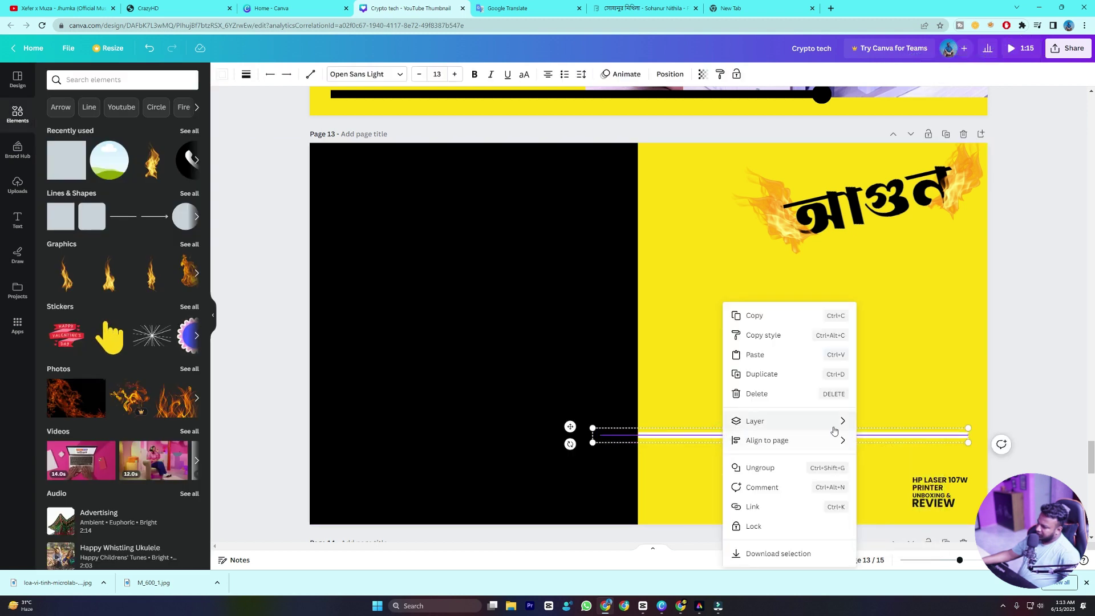
mouse_move(833, 422)
left_click(904, 445)
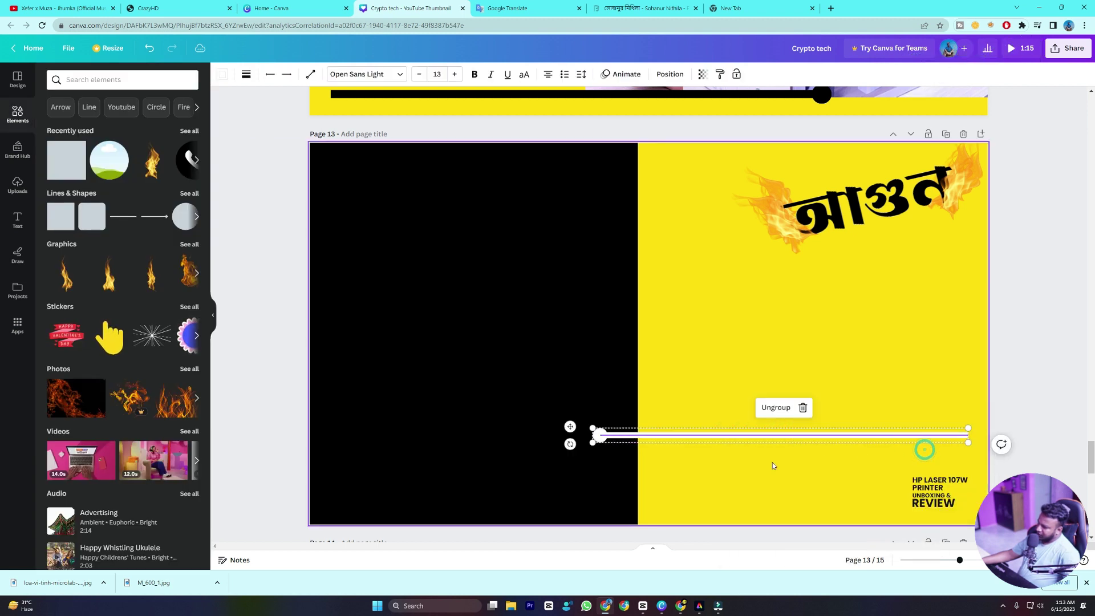
left_click_drag(778, 461, 735, 523)
left_click(769, 439)
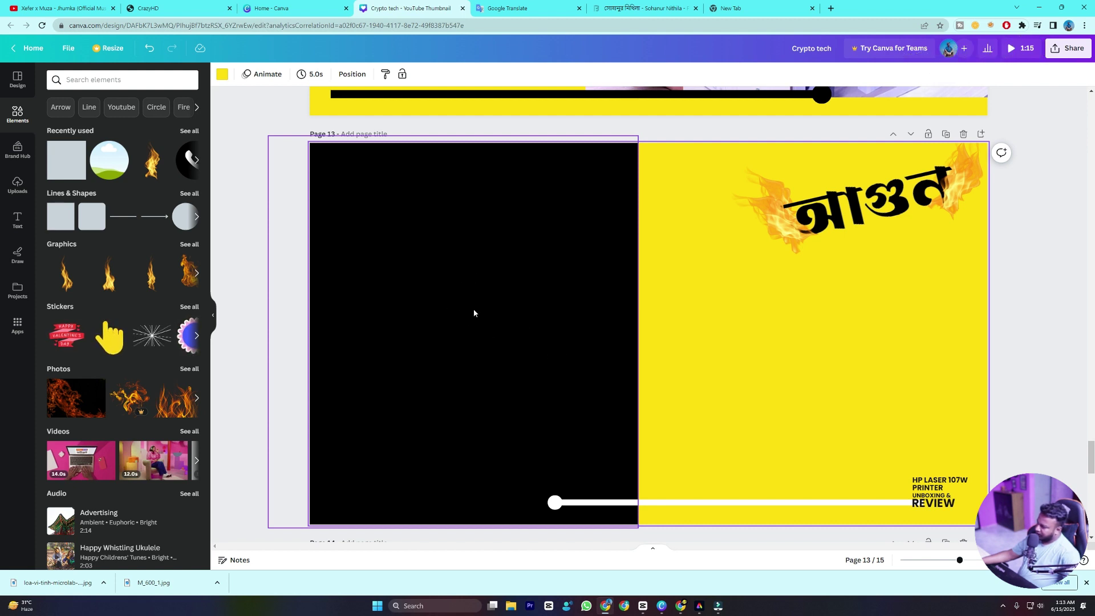
- Rotate the black rectangle so its inner edge slants diagonally down across the middle of the page
left_click_drag(543, 321, 604, 320)
left_click(791, 320)
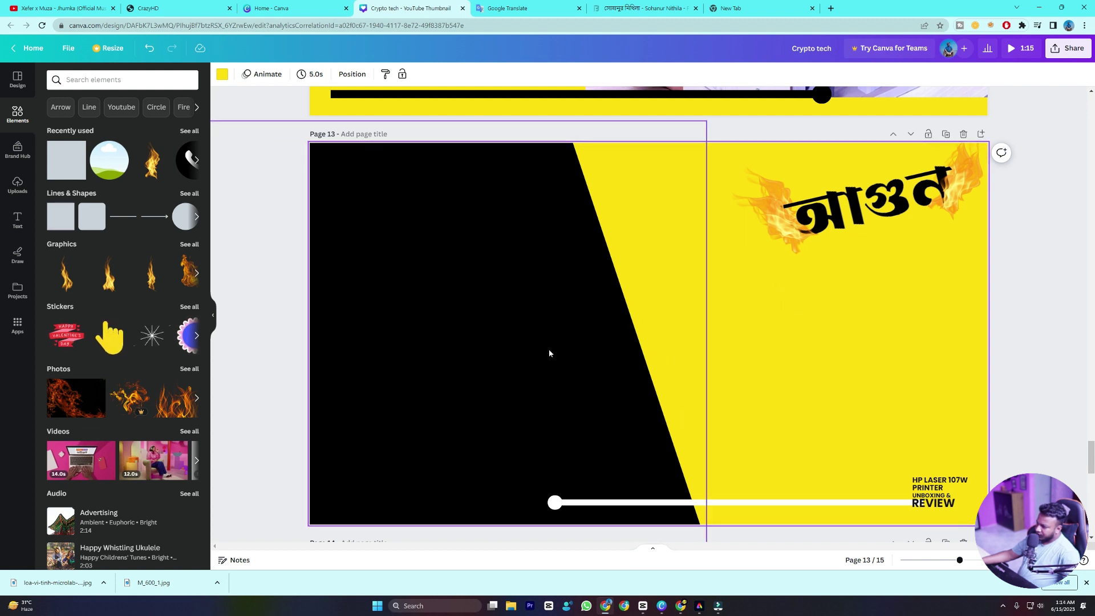
- Switch to the fontbd.com font preview page and copy a screen capture of the headline "মাইক্রোল্যাব এর স্পিকার" to the clipboard
left_click(641, 10)
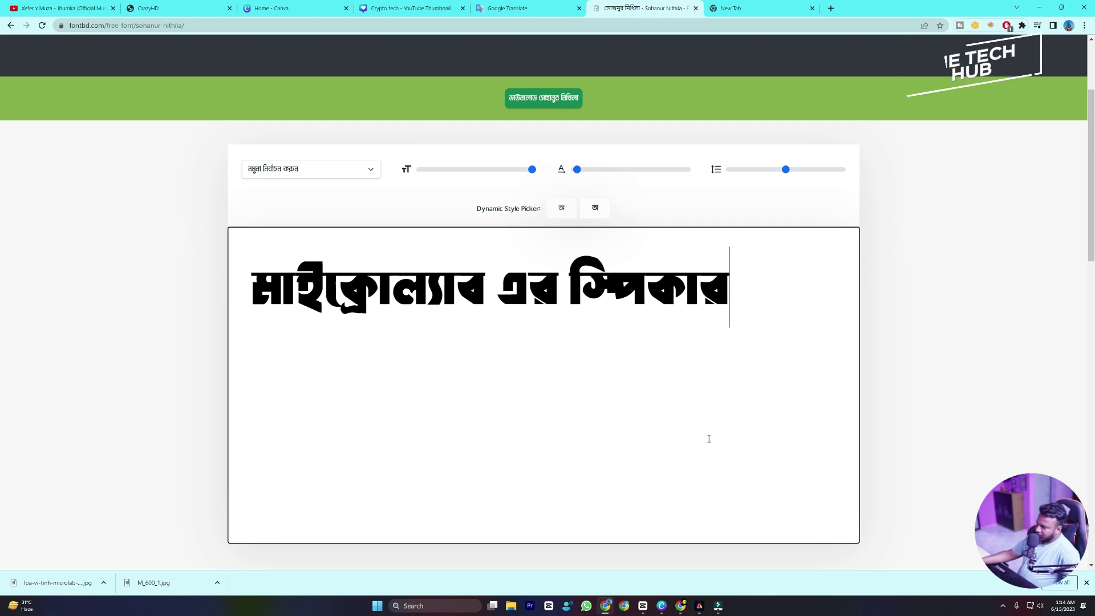
key("Print")
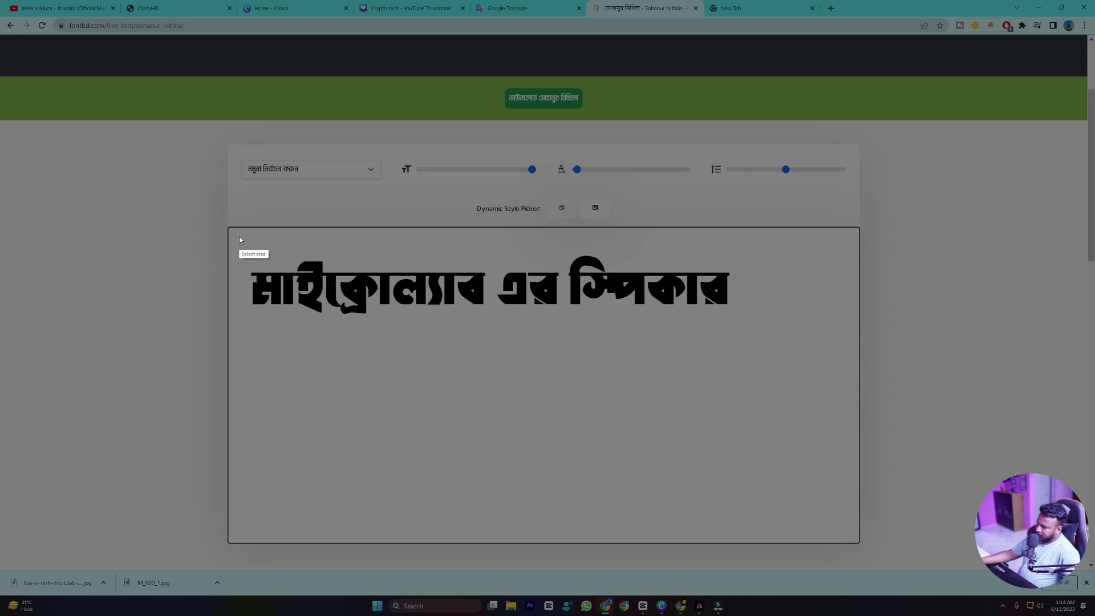
mouse_move(236, 232)
left_mouse_down()
mouse_move(720, 320)
mouse_move(753, 336)
left_mouse_up()
key("ctrl+c")
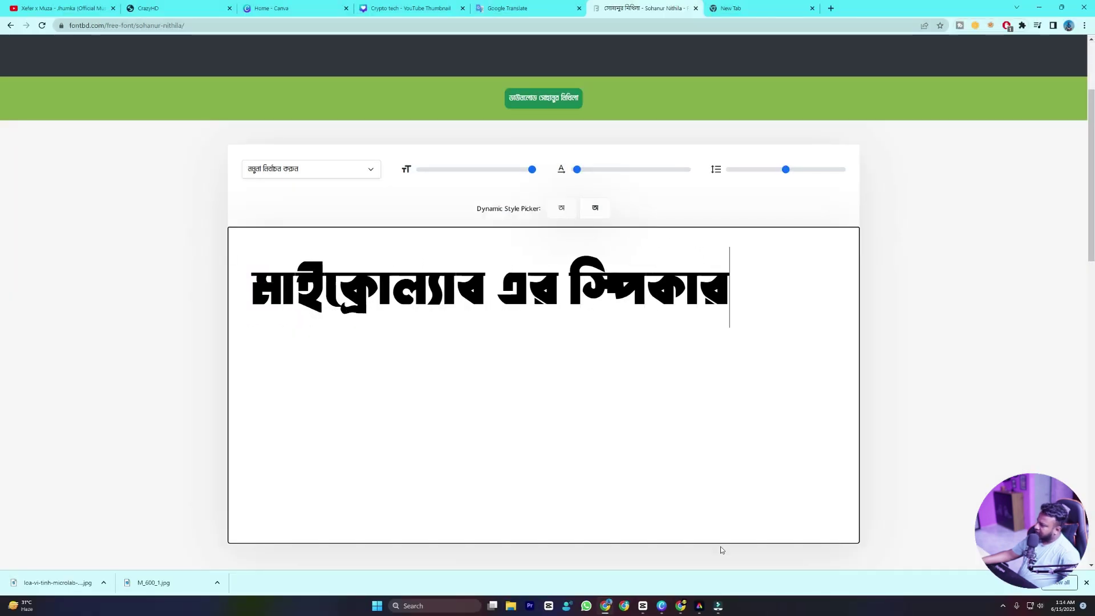
- Try to paste the copied headline capture into Adobe Express's Remove background tool, and return to the font preview page
left_click(698, 606)
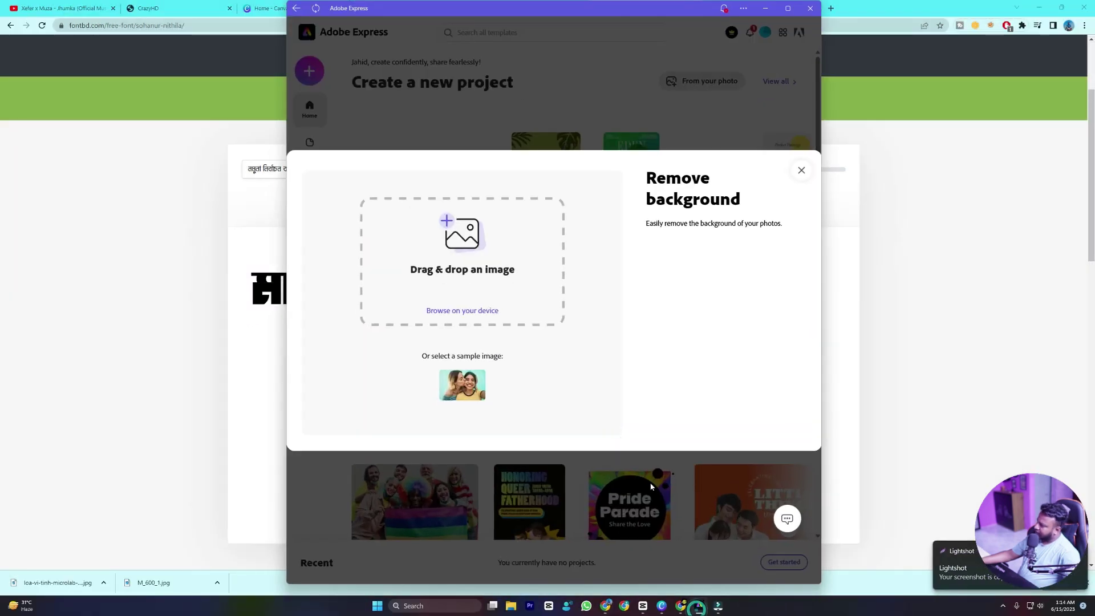
right_click(491, 276)
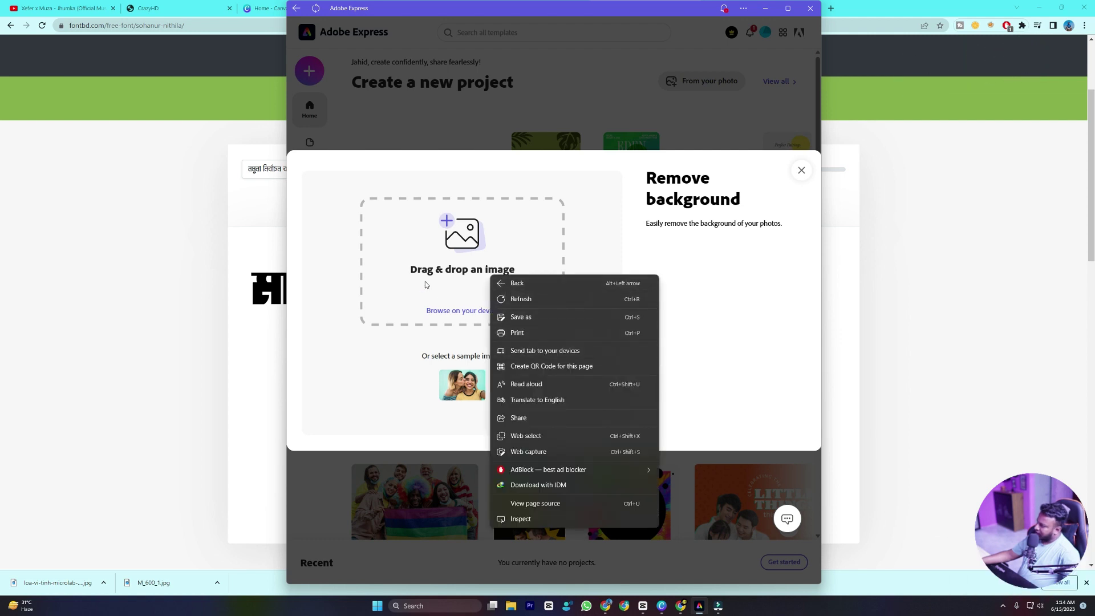
left_click(447, 273)
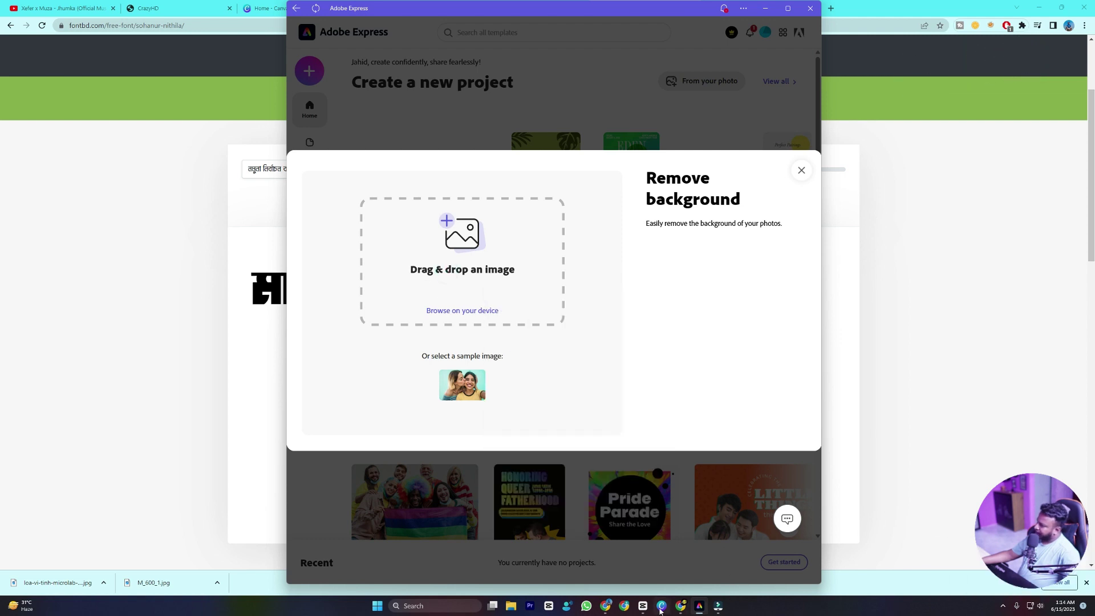
left_click(605, 601)
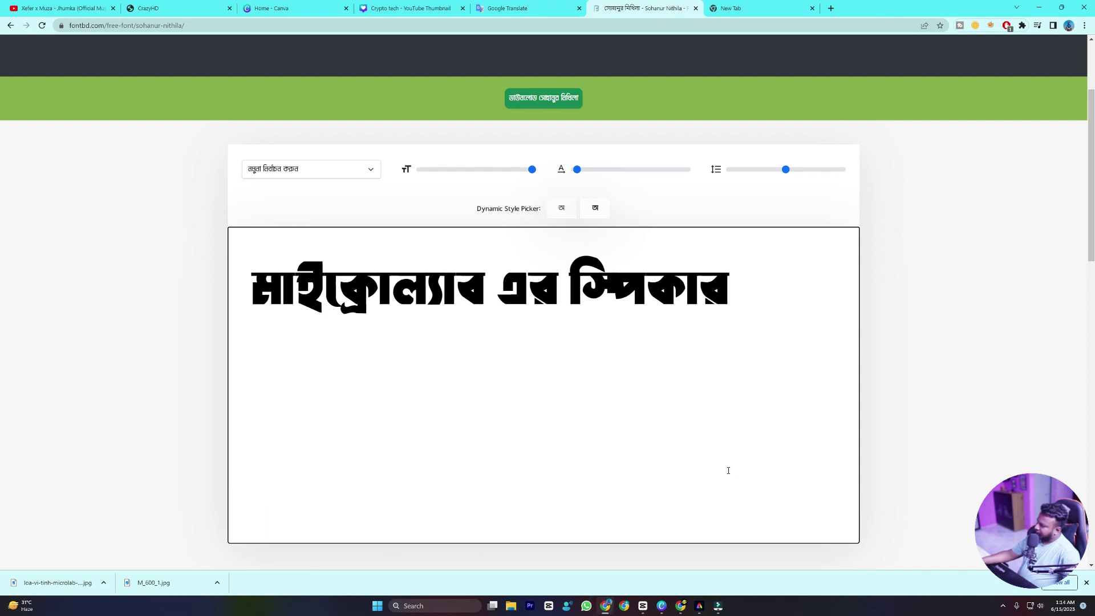
- Capture the area around the Bengali headline and save it as a JPEG screenshot in the Downloads folder
key("Print")
left_click_drag(238, 232, 765, 360)
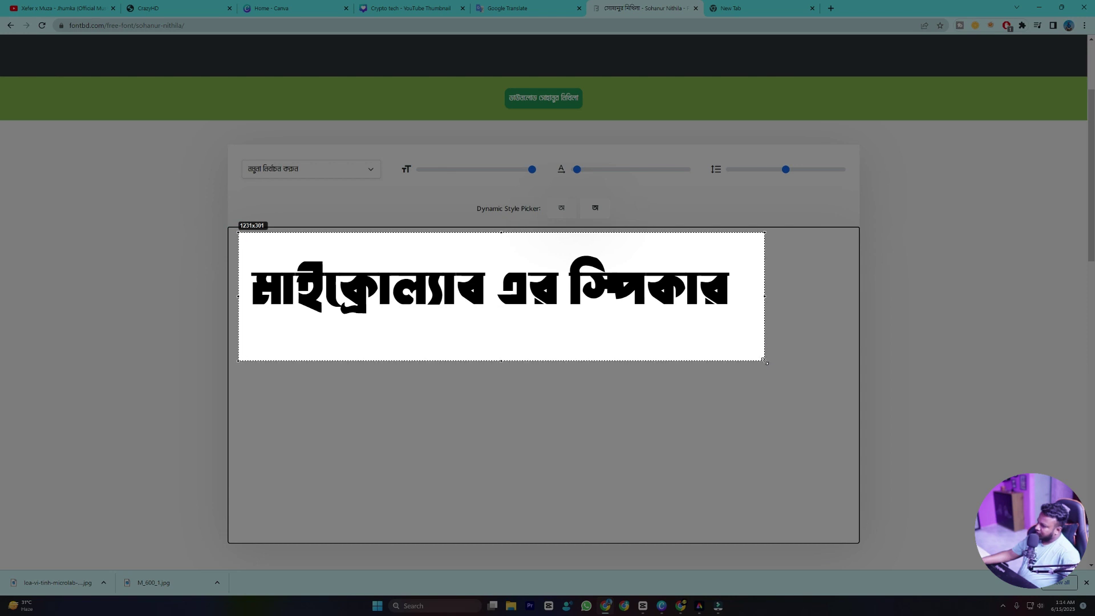
left_click(744, 371)
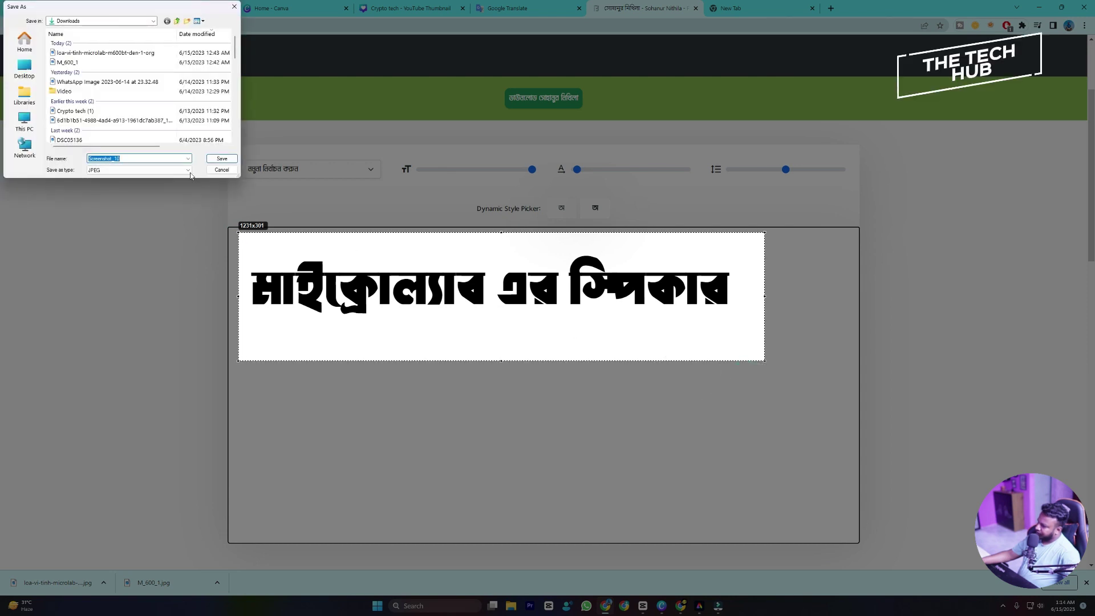
left_click(217, 159)
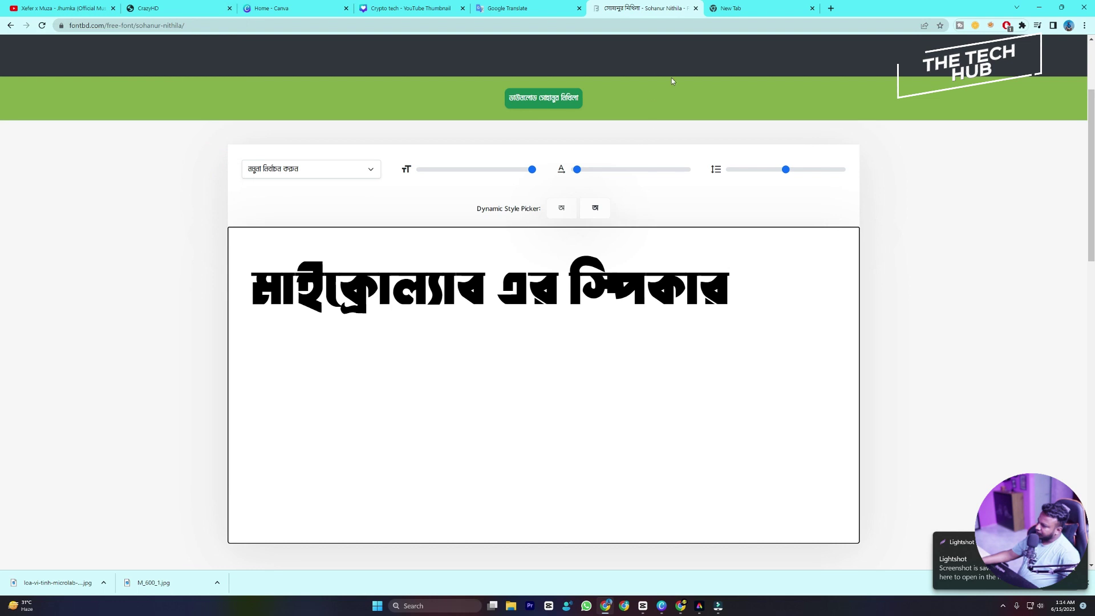
- Switch to Adobe Express's Remove background tool and open File Explorer to fetch the saved headline screenshot
left_click(701, 607)
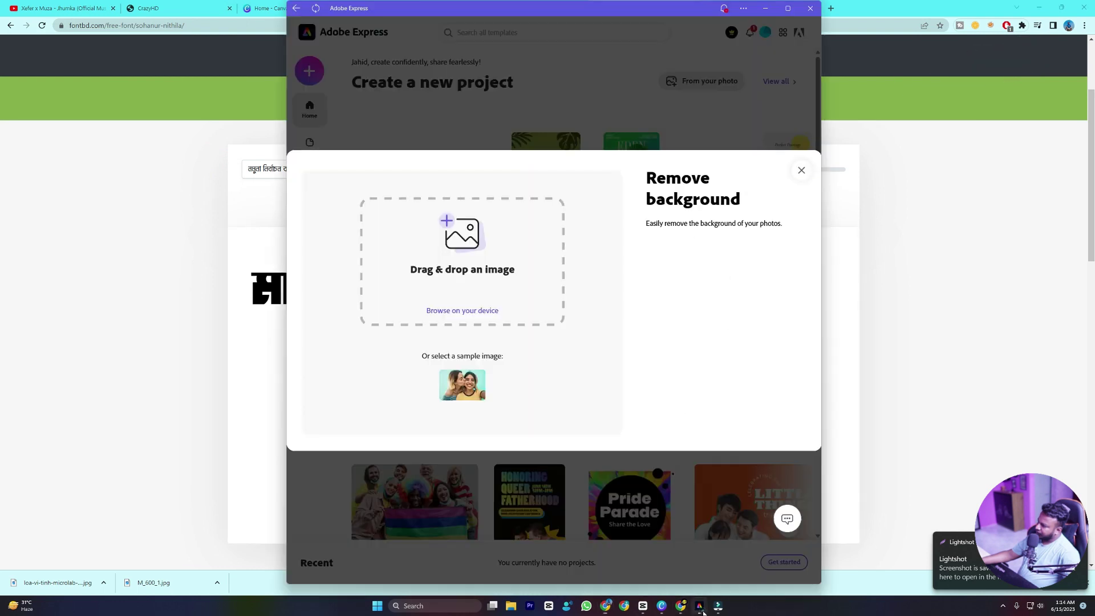
left_click(520, 612)
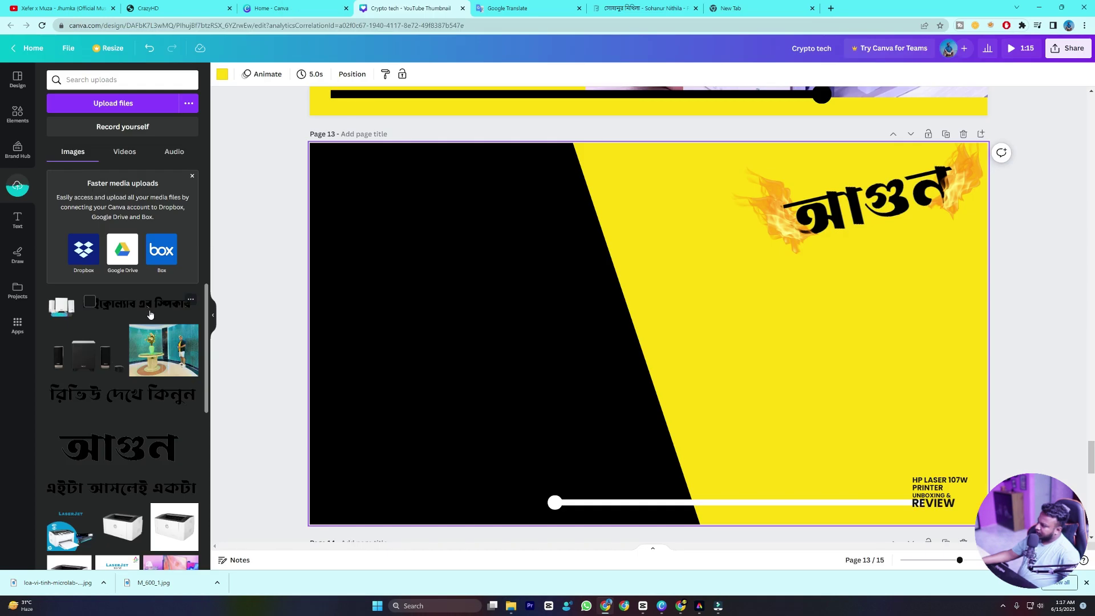
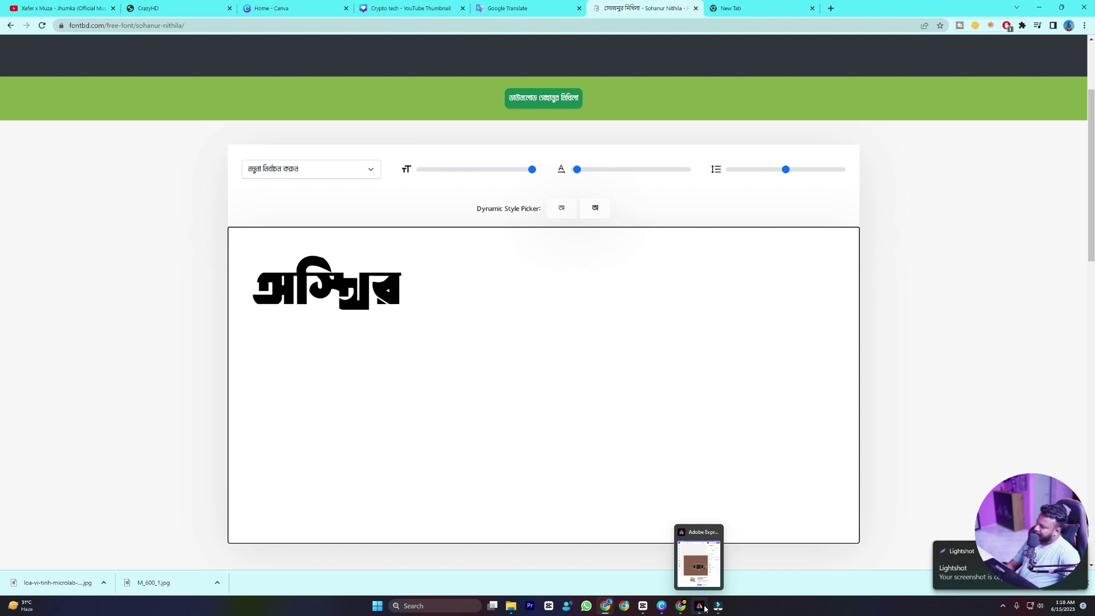
- Open remove.bg in the empty browser tab and paste the captured word "অস্থির" to strip its background
left_click(741, 9)
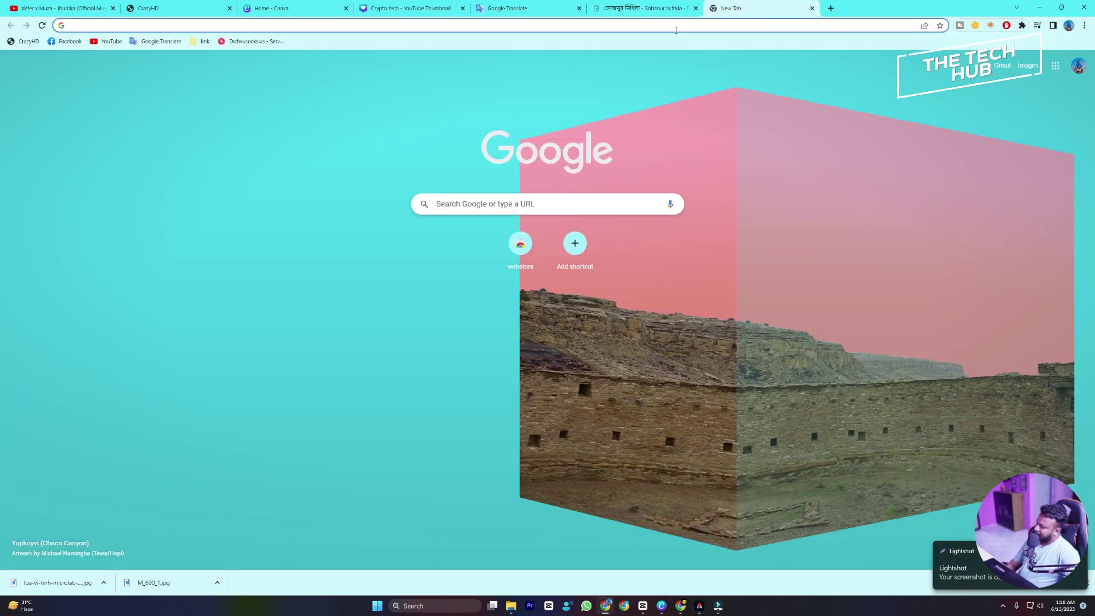
left_click(201, 26)
type("bg")
key("Down")
key("Return")
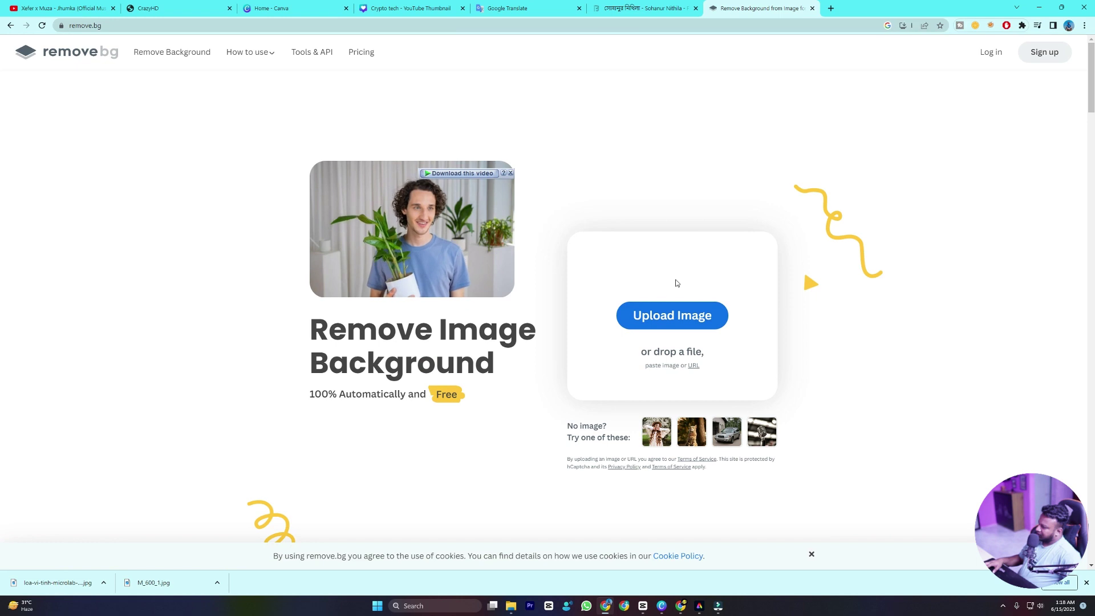
key("ctrl+v")
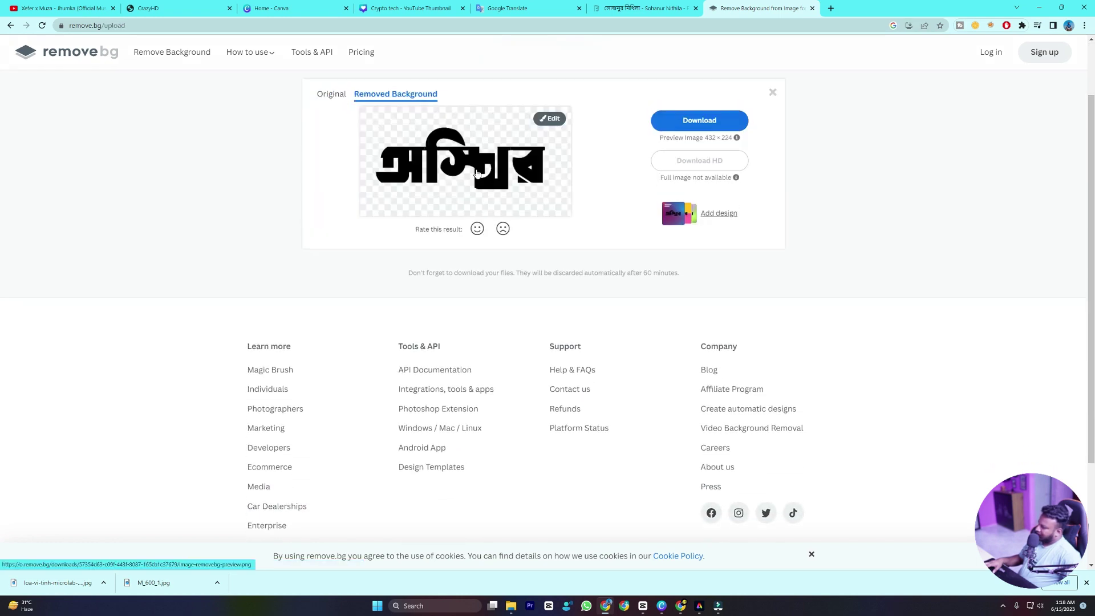
- Copy the background-free "অস্থির" image from remove.bg and paste it onto page 13 of the Canva thumbnail design
right_click(483, 169)
left_click(515, 295)
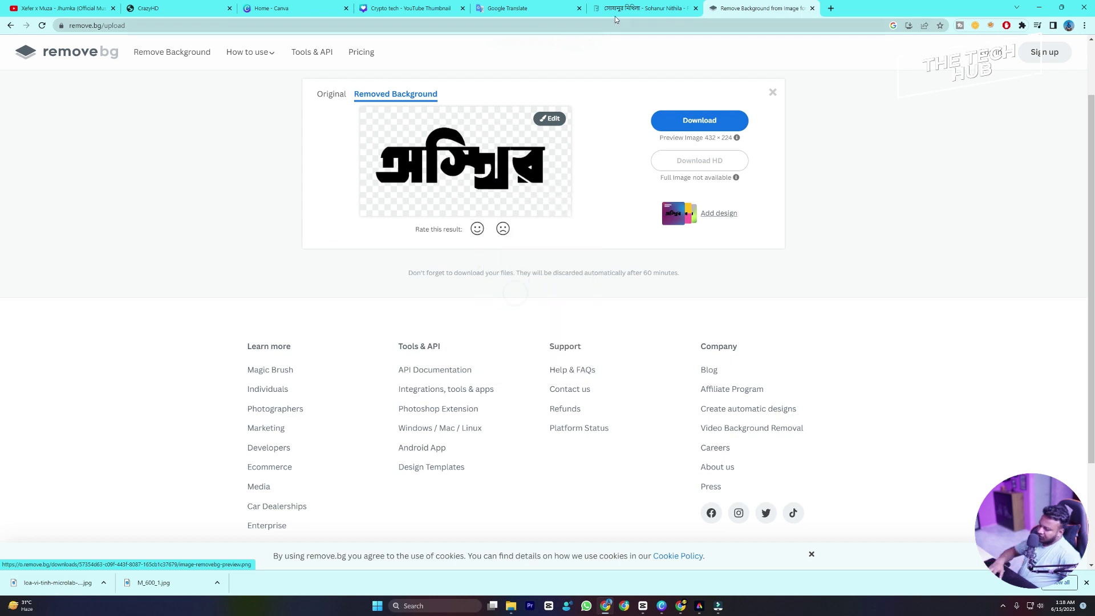
left_click(487, 6)
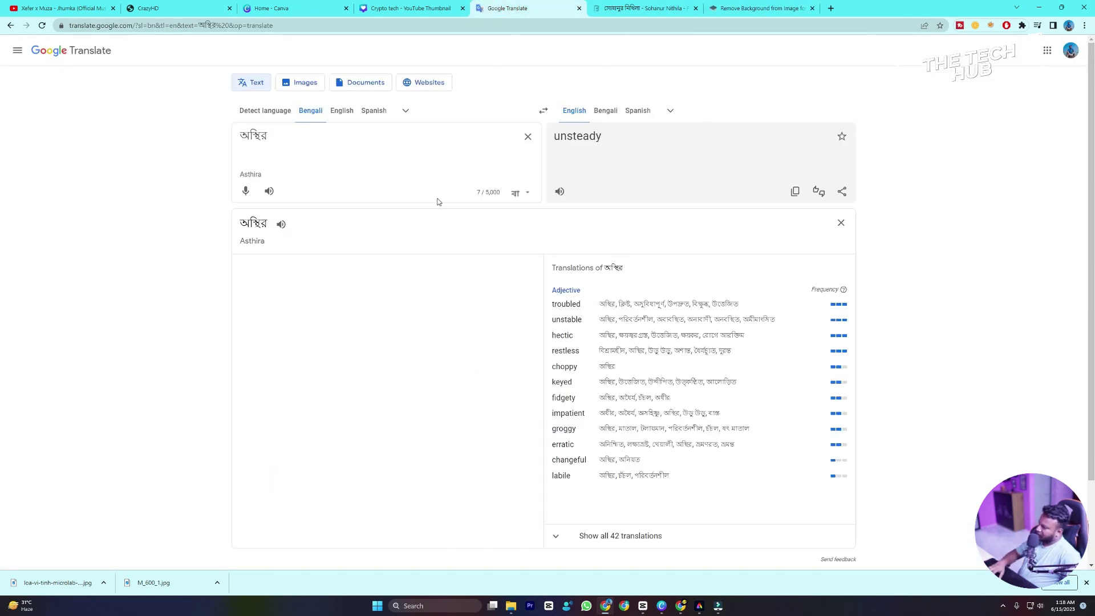
left_click(409, 8)
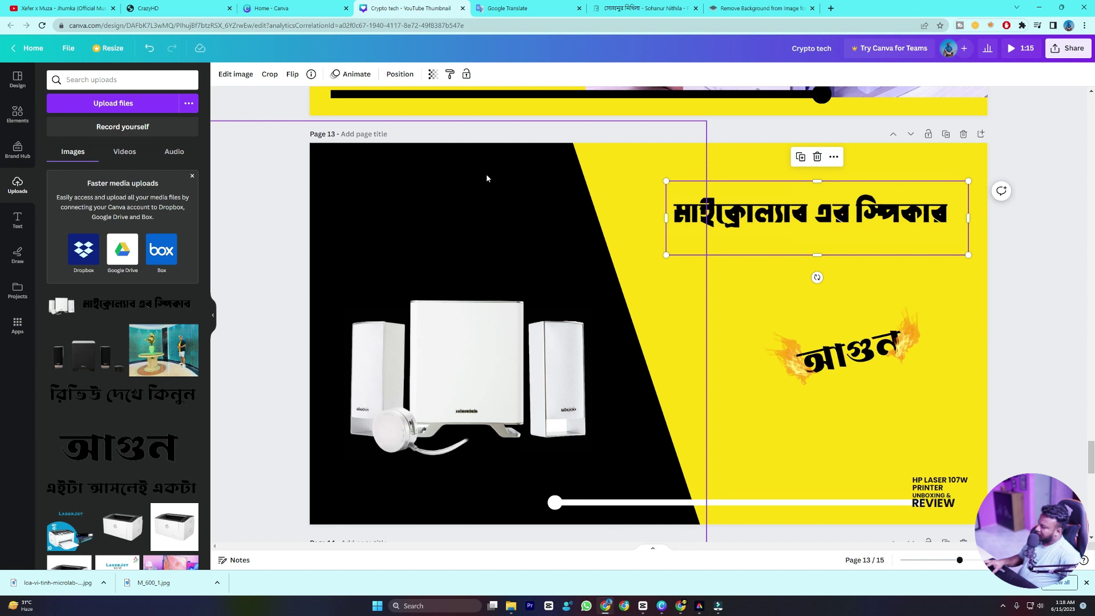
key("ctrl+v")
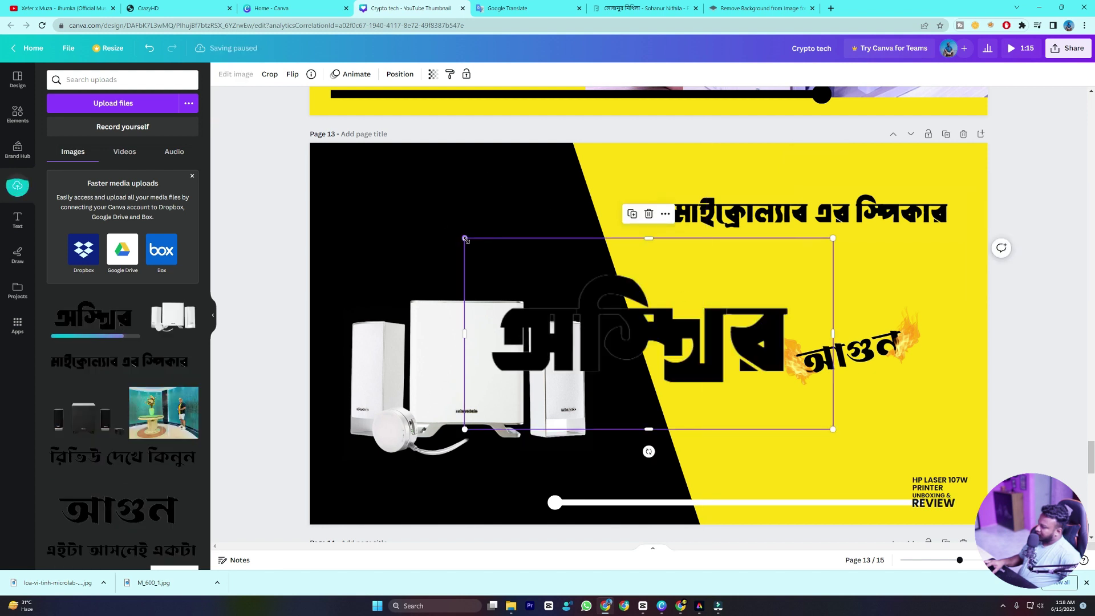
- Try to enlarge, move and crop the "মাইক্রোল্যাব এর স্পিকার" headline image, and undo those changes
left_click(791, 231)
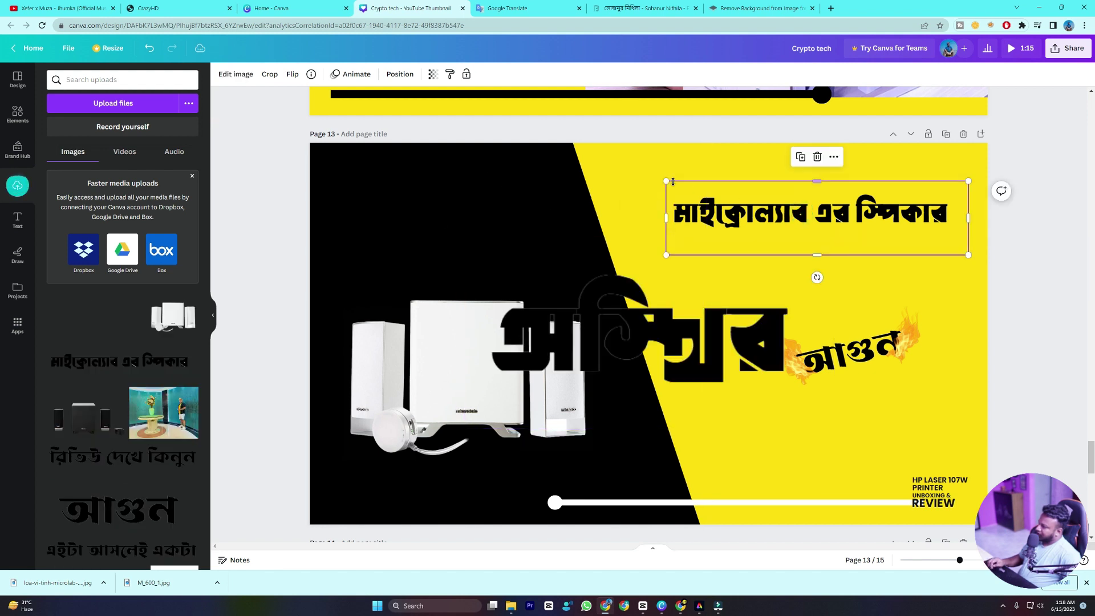
left_click_drag(667, 178, 416, 116)
left_click_drag(793, 191, 707, 276)
left_click_drag(871, 209, 959, 178)
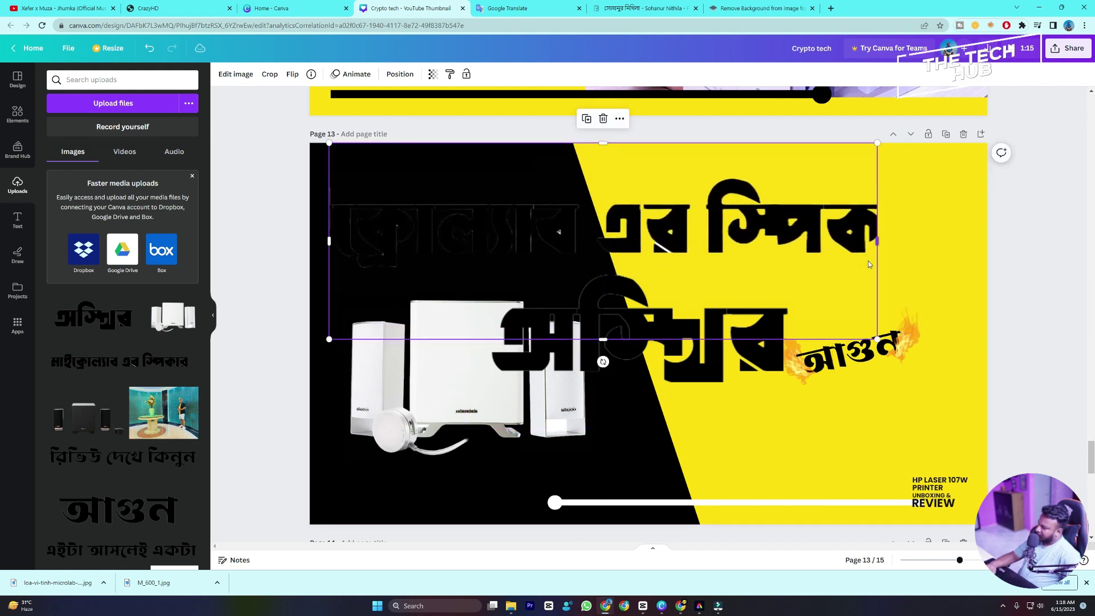
key("ctrl+z")
key("ctrl+z")
key("ctrl+z")
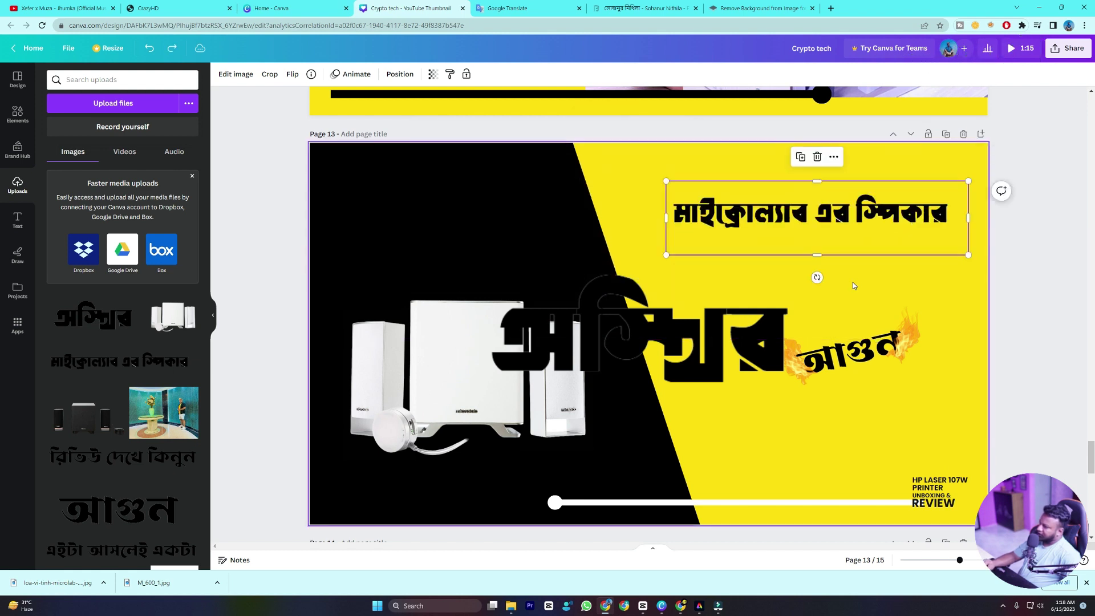
- Shrink the "অস্থির" image and position it just under the right end of the headline on the yellow area
left_click(719, 341)
left_click_drag(465, 238, 678, 349)
left_click_drag(767, 398, 895, 260)
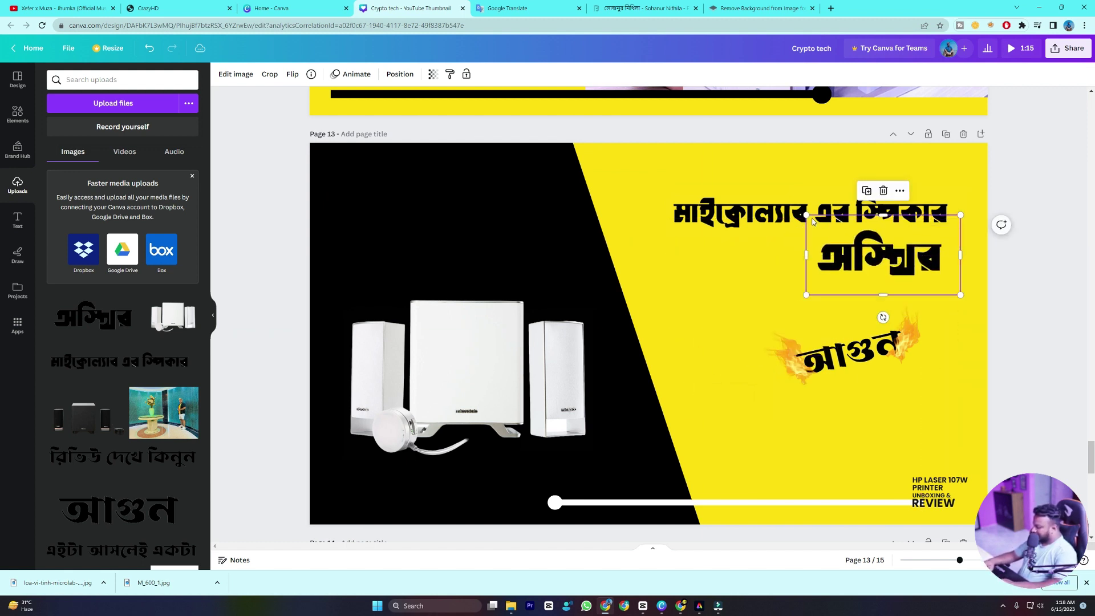
left_click_drag(808, 216, 817, 220)
left_click_drag(892, 259, 891, 251)
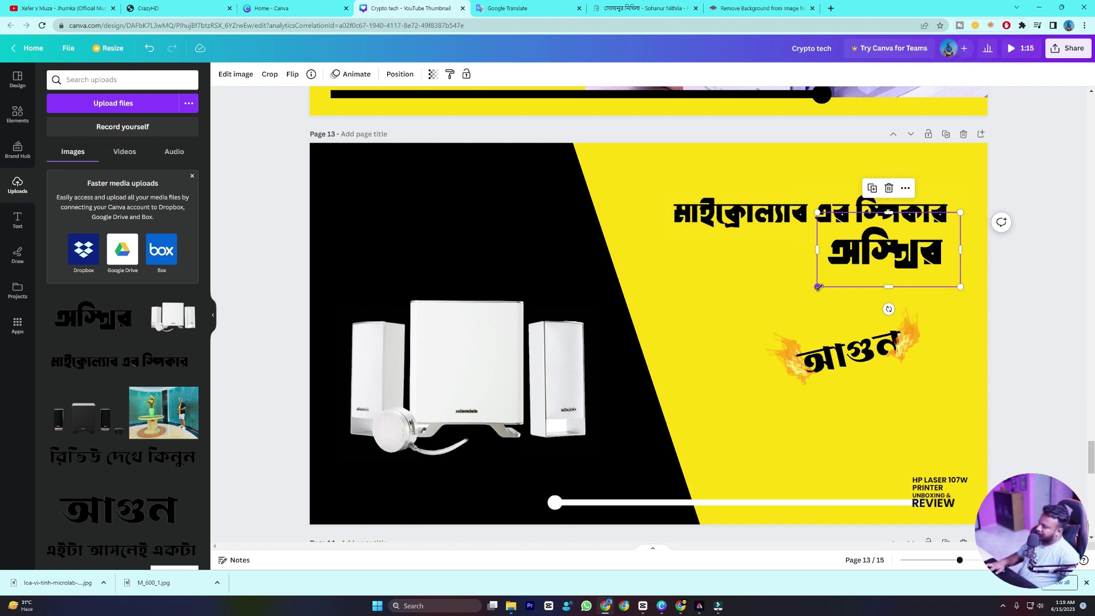
left_click_drag(819, 287, 813, 290)
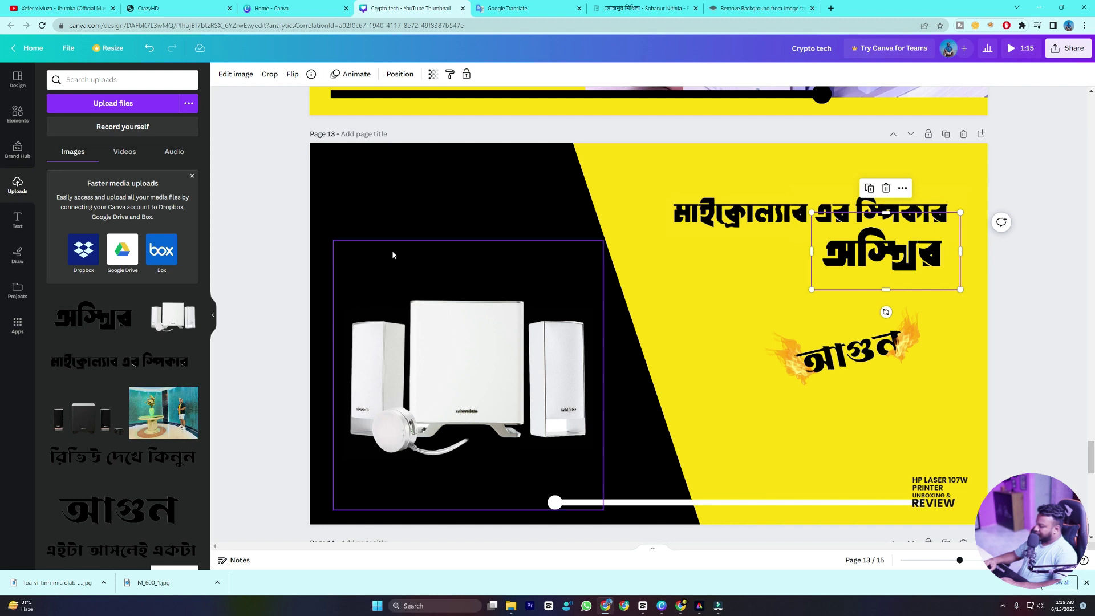
- Add the uploaded headline image again, crop it to the word "স্পিকার", and place it enlarged beneath "অস্থির"
left_click(86, 363)
left_click_drag(495, 354, 683, 354)
left_click_drag(791, 336, 787, 336)
left_click_drag(735, 370, 735, 352)
left_click_drag(787, 296, 844, 257)
left_click_drag(814, 310, 917, 297)
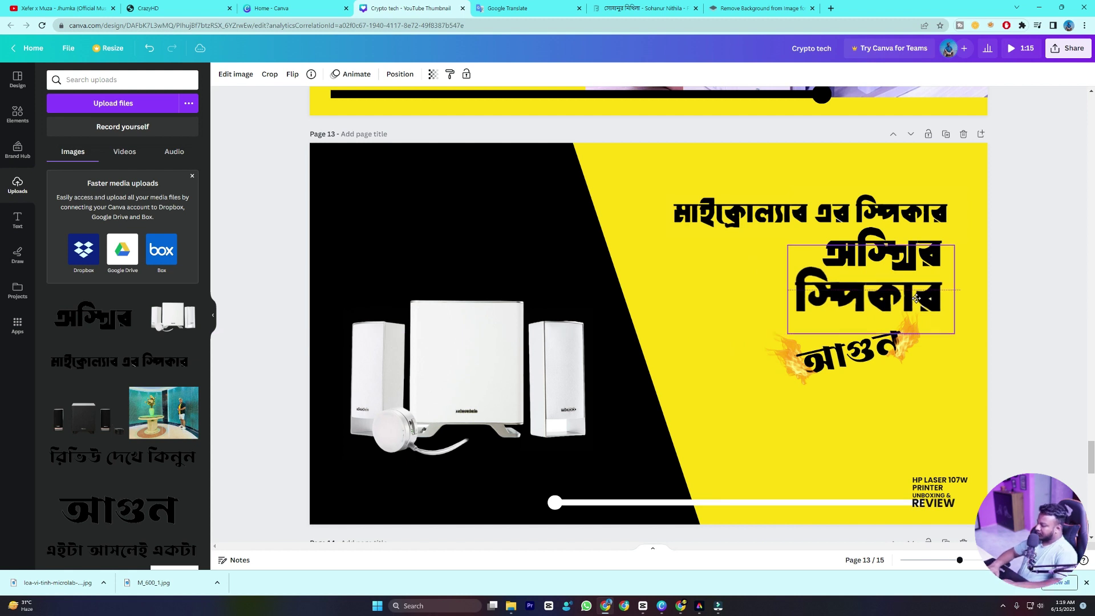
- Move the flaming "আগুন" graphic to the left of "অস্থির" and trim and enlarge the headline image to about 727 × 187
left_click_drag(845, 368, 730, 284)
left_click(875, 413)
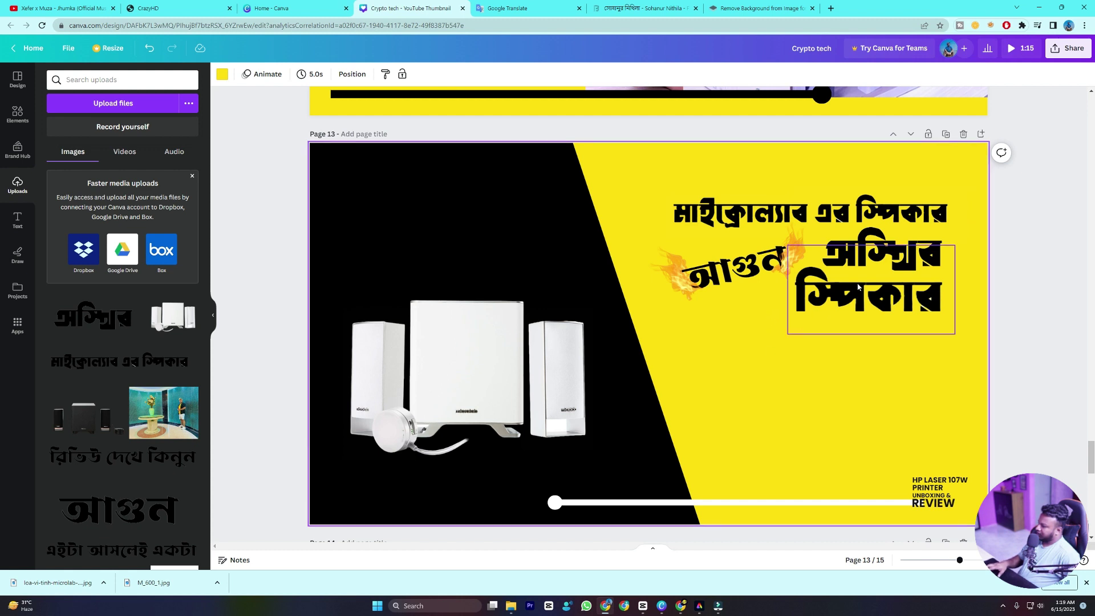
left_click(797, 213)
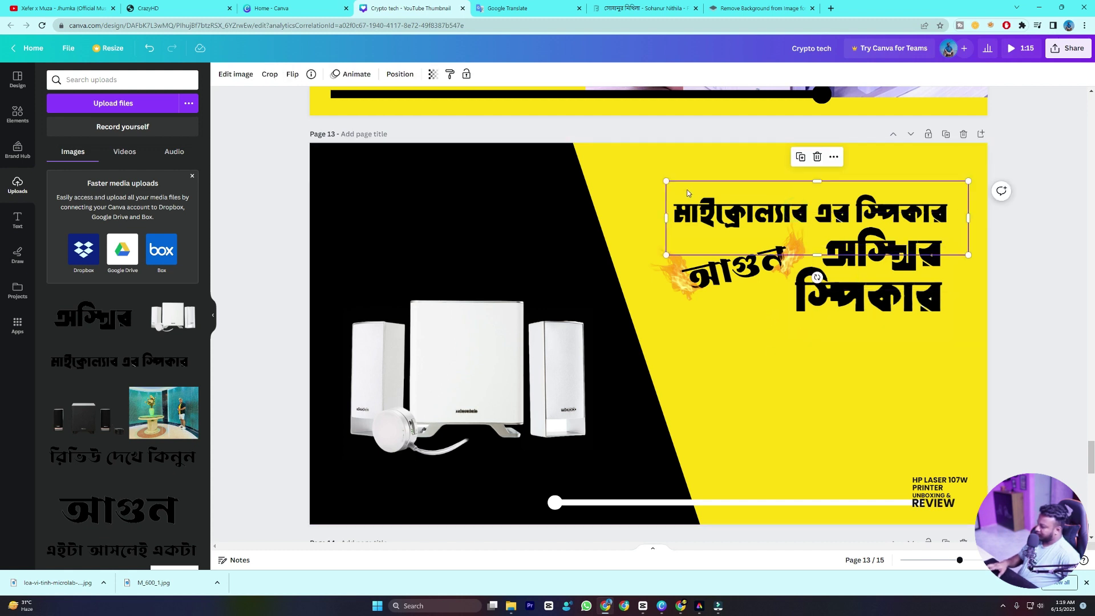
left_click_drag(665, 181, 598, 166)
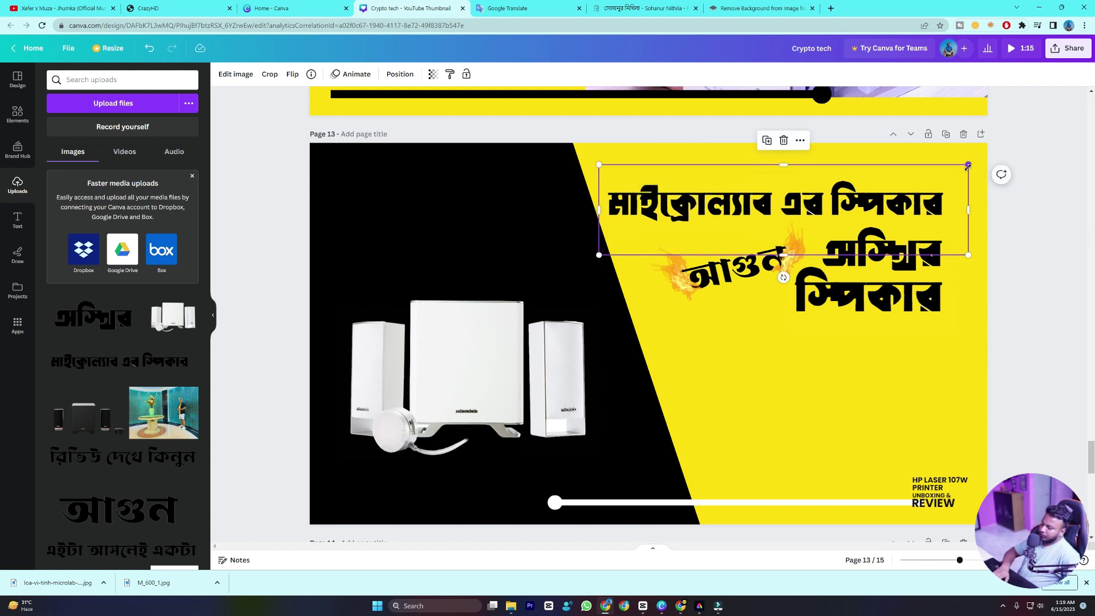
left_click_drag(968, 211, 949, 210)
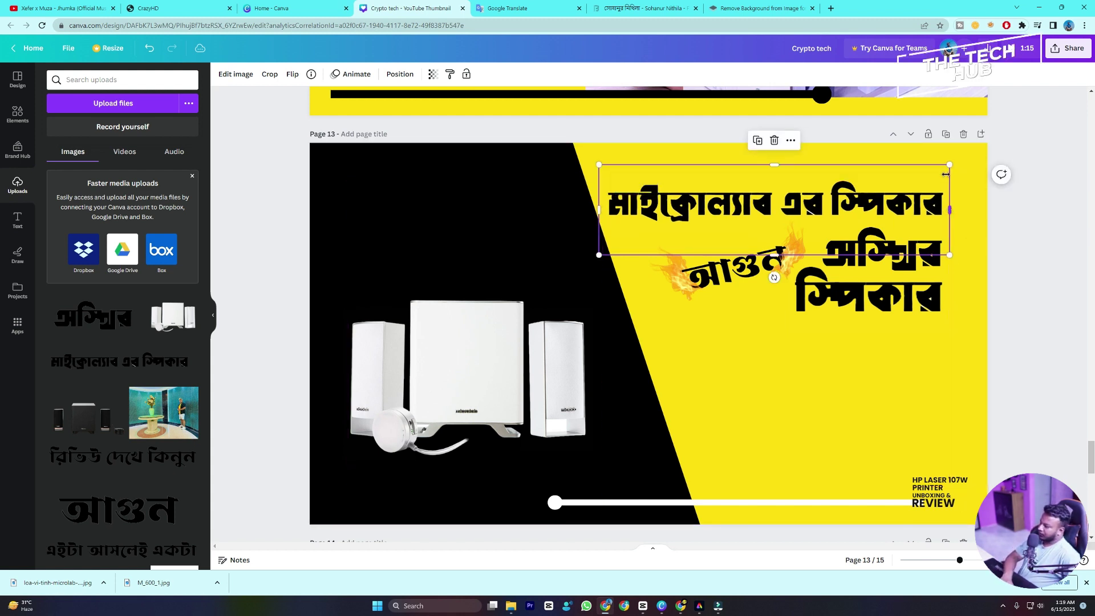
left_click_drag(948, 165, 984, 156)
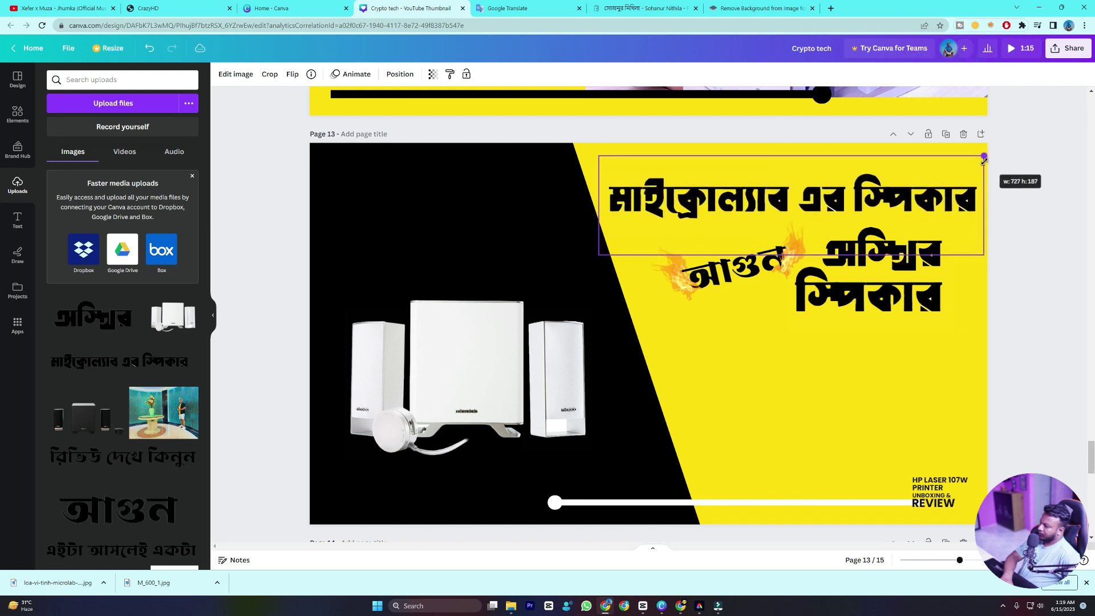
- Enlarge the "অস্থির" image beneath the headline and move the "স্পিকার" word directly below it against the page's right edge
left_click_drag(908, 295, 913, 349)
left_click(913, 259)
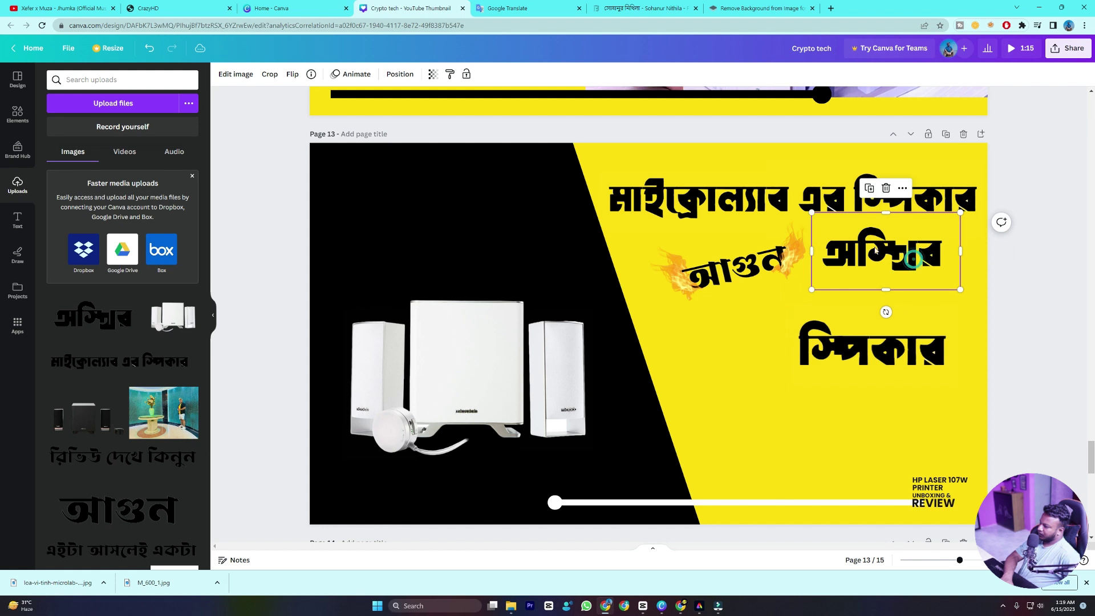
left_click_drag(811, 212, 771, 191)
left_click_drag(878, 254, 914, 260)
left_click(902, 356)
left_click_drag(901, 355, 930, 313)
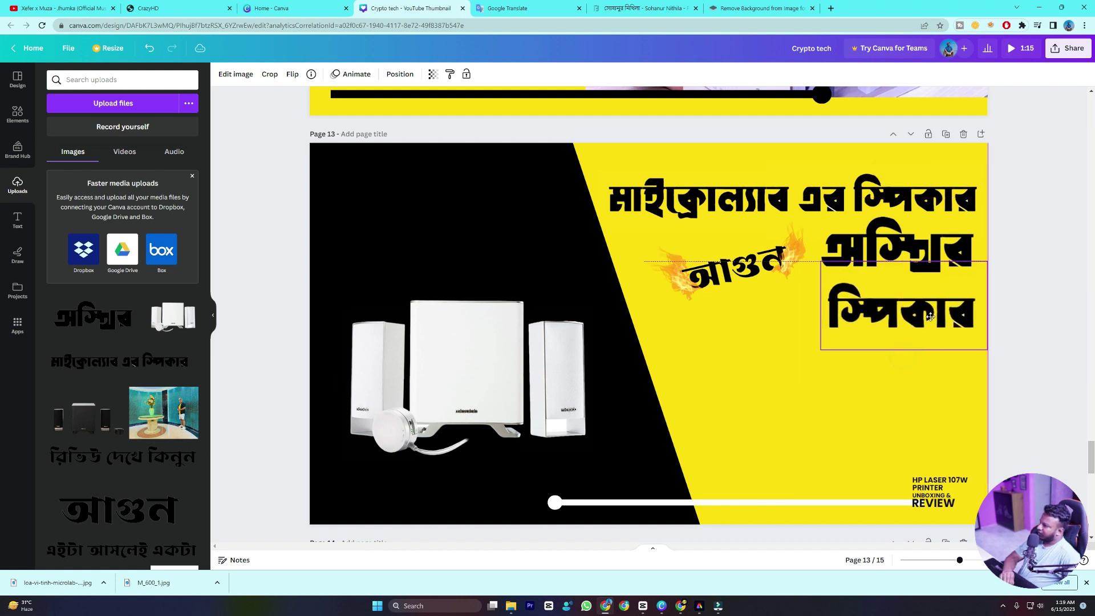
- Enlarge the "স্পিকার" word so it sits wider than "অস্থির", and nudge the flaming "আগুন" graphic slightly up and left
left_click_drag(822, 255, 766, 226)
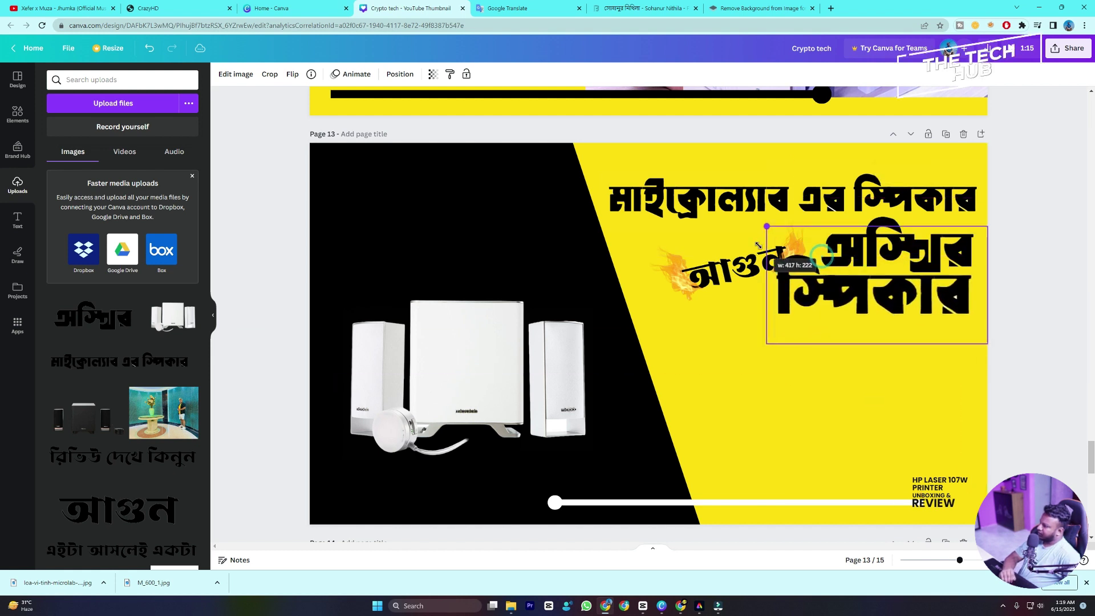
left_click_drag(906, 313, 908, 329)
left_click_drag(724, 277, 713, 263)
left_click(778, 245)
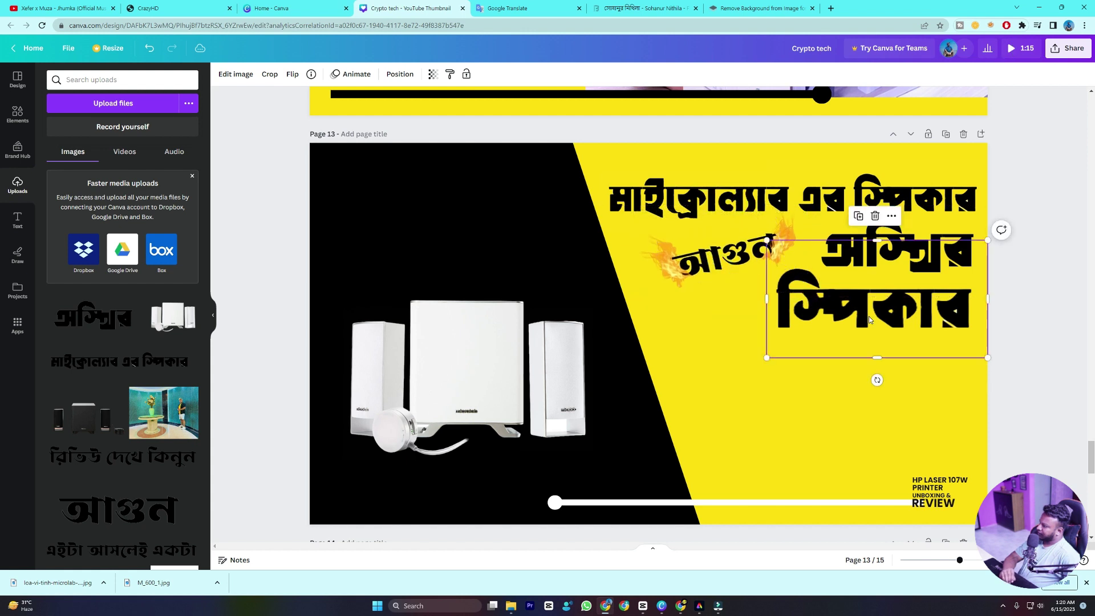
left_click_drag(769, 238, 780, 251)
- Duplicate the headline image, set one copy's Blur to 38, and lay the sharp copy over it as a shadow effect
left_click(725, 199)
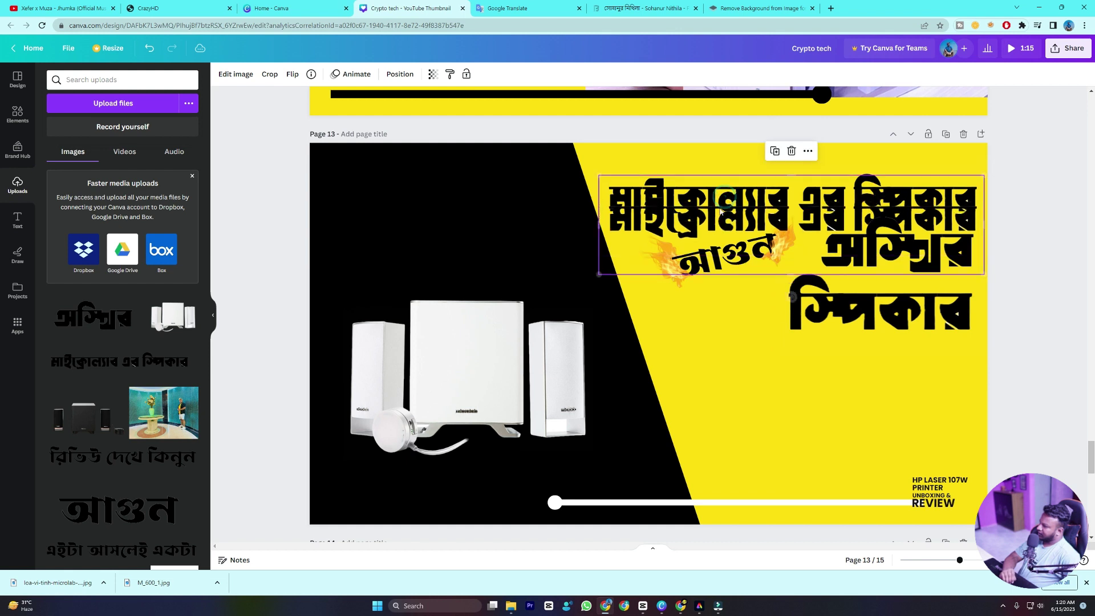
key("ctrl+d")
left_click_drag(709, 213, 707, 192)
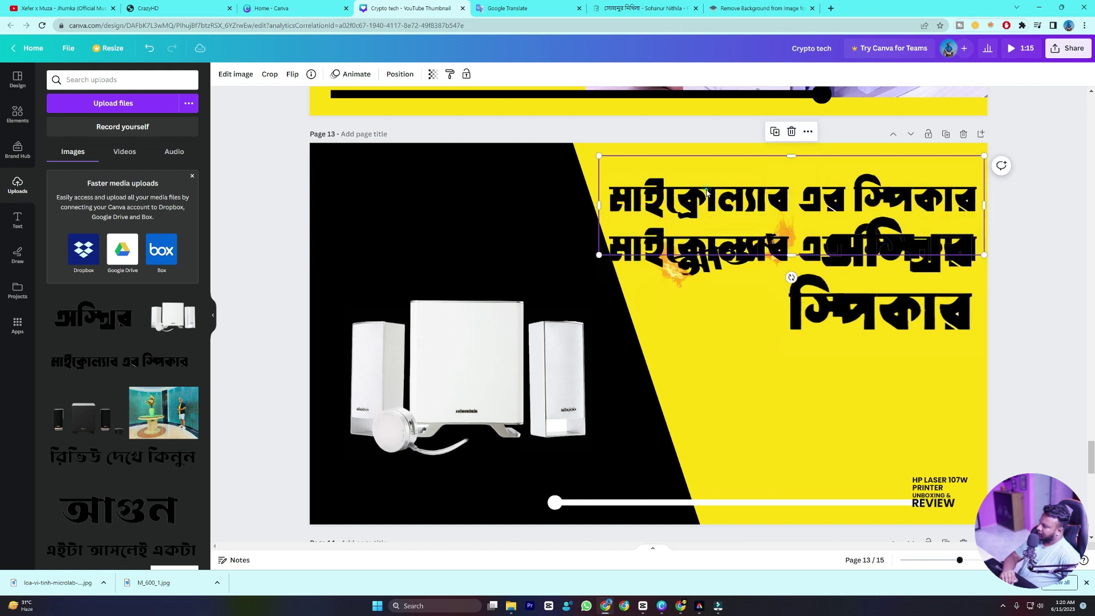
left_click(227, 76)
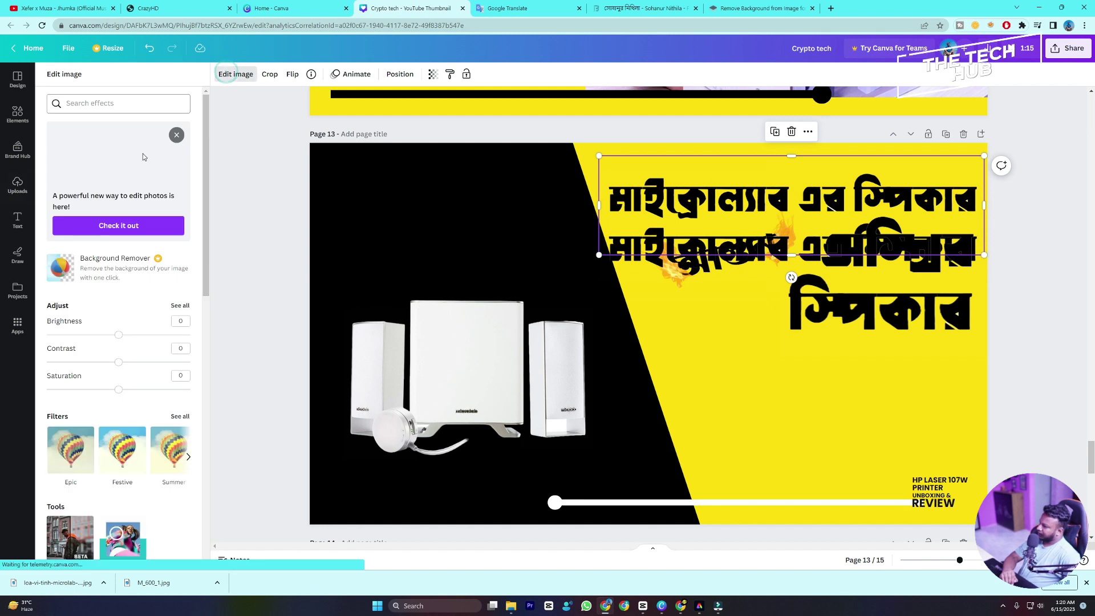
left_click(176, 308)
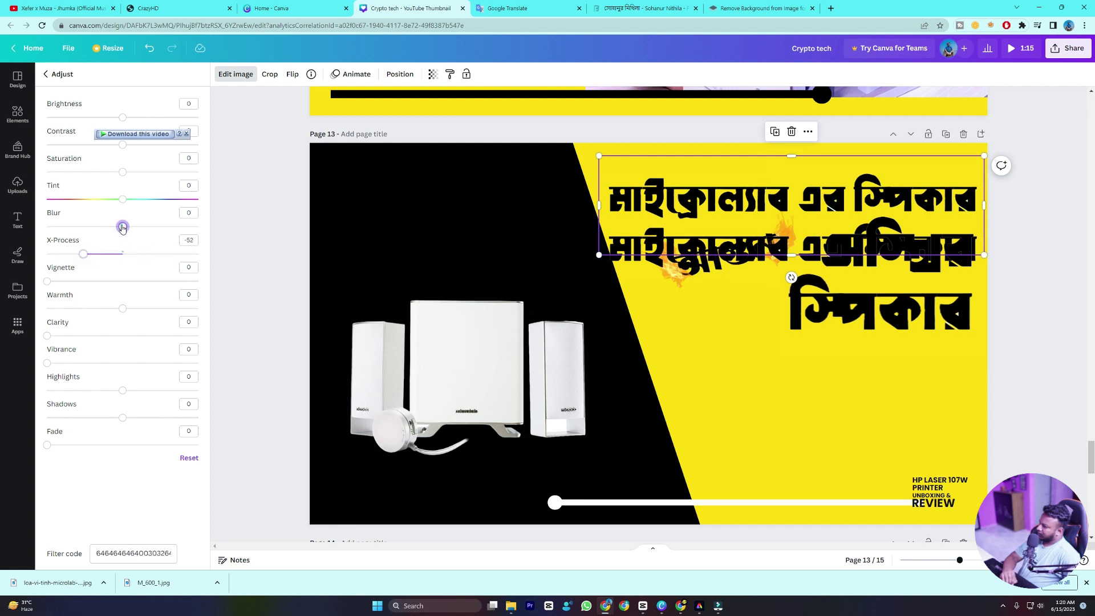
left_click_drag(111, 228, 151, 230)
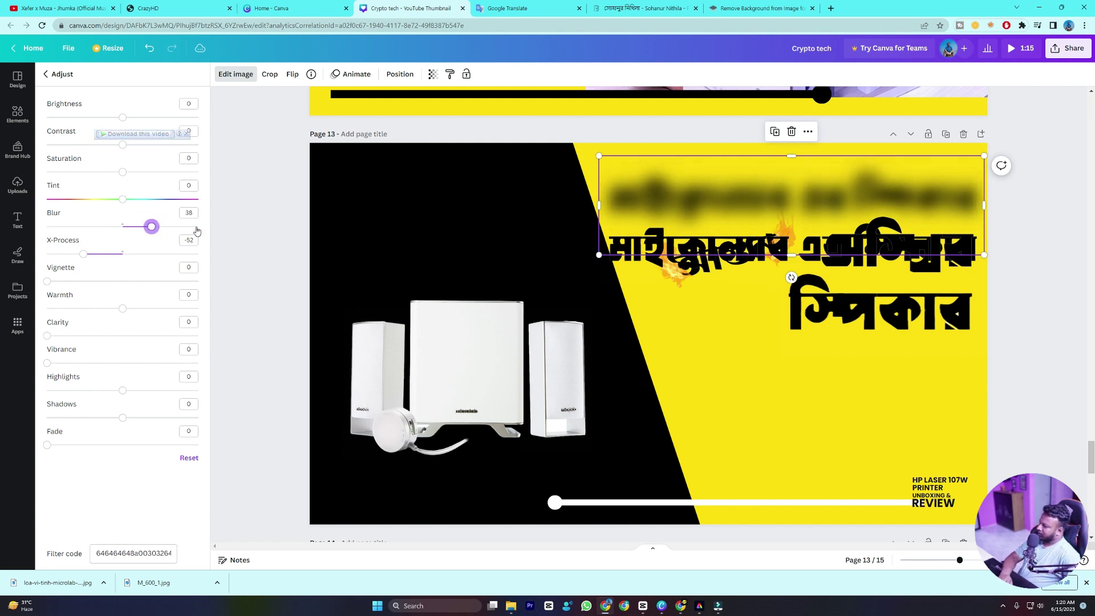
left_click_drag(598, 255, 595, 257)
left_click_drag(719, 274, 720, 224)
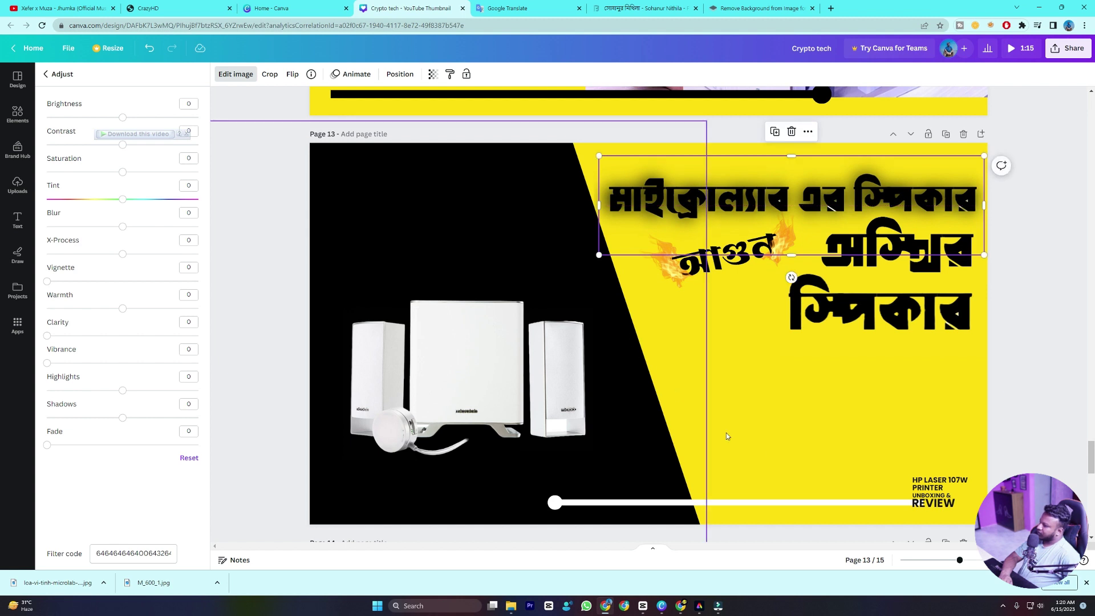
- Undo the headline's blurred shadow and its duplicate copy
key("ctrl+z")
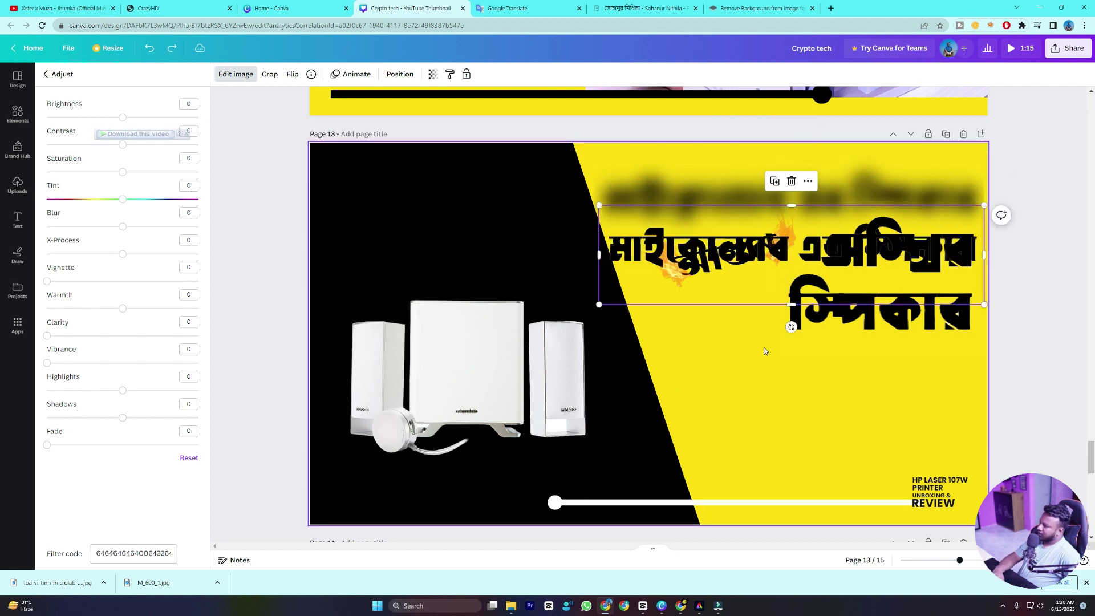
key("ctrl+y")
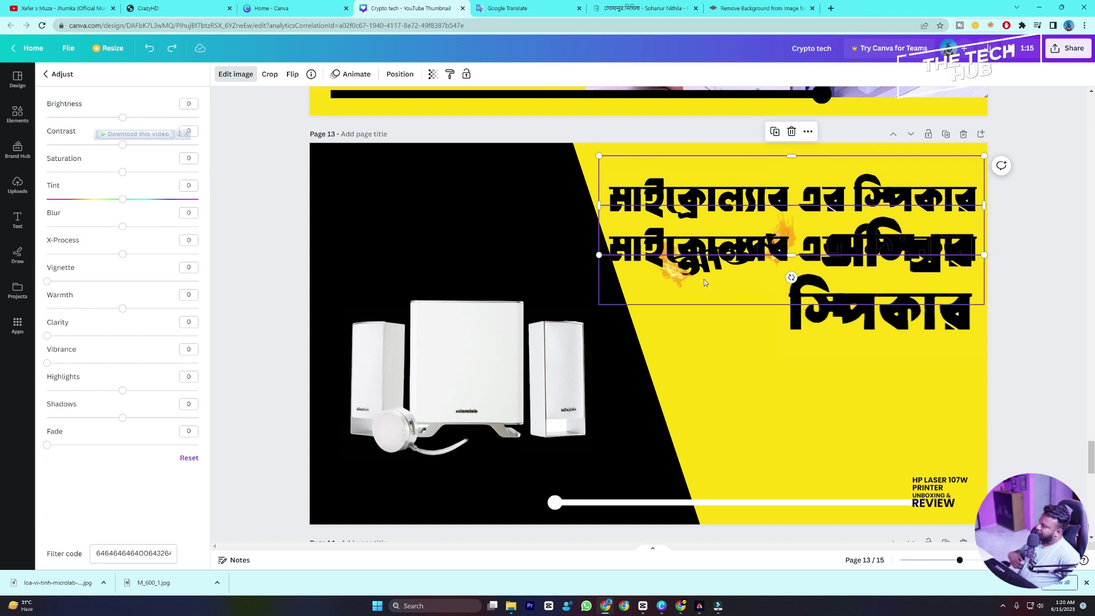
left_click(743, 342)
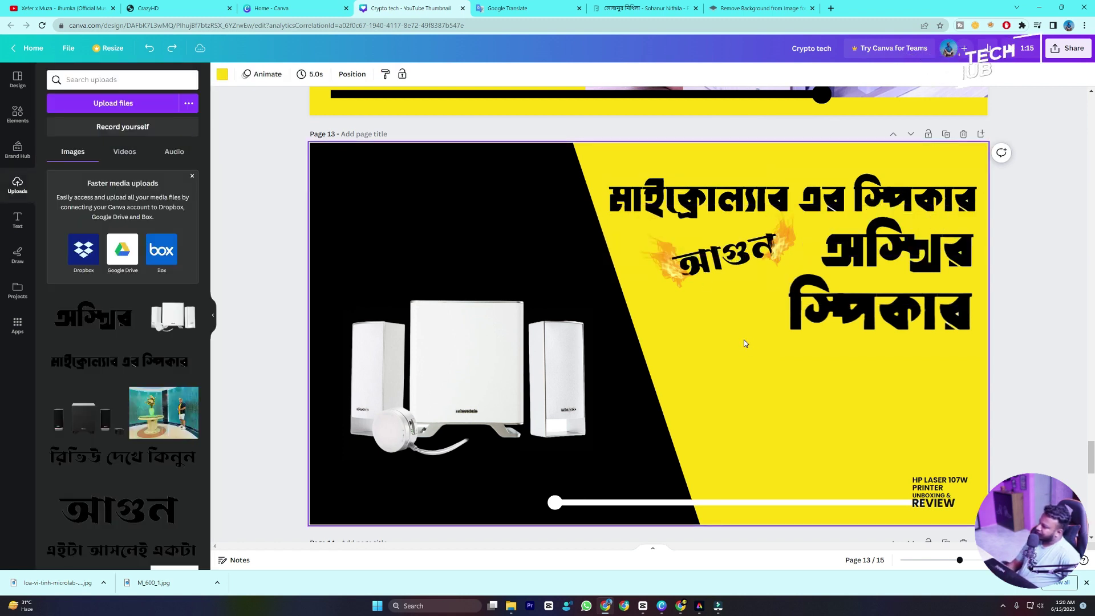
- Shrink the "স্পিকার" word to about the width of "অস্থির" and move it up close beneath that word
left_click(903, 334)
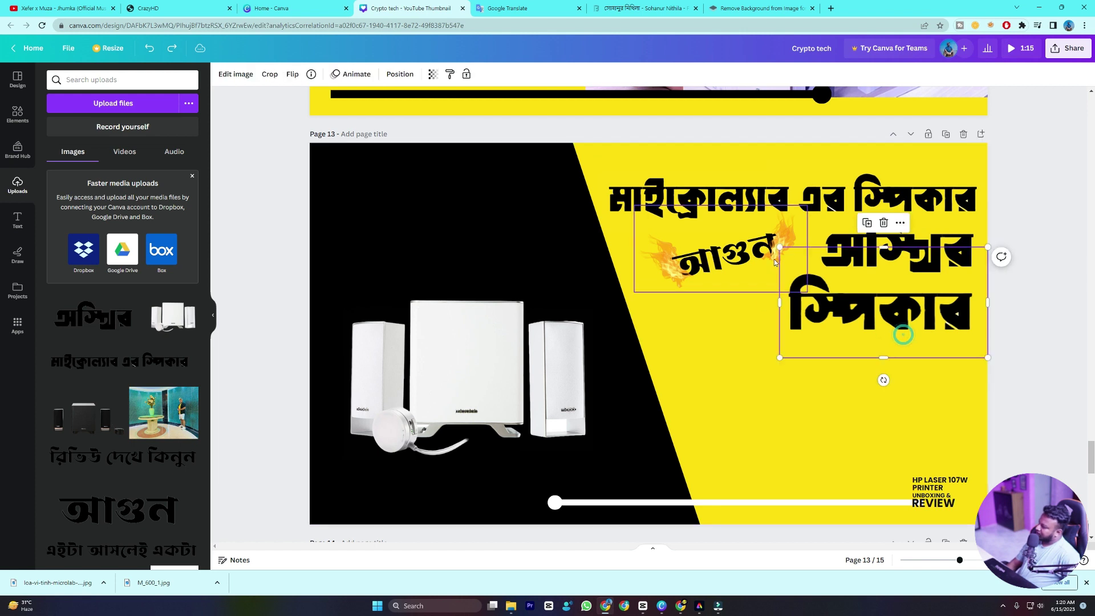
left_click_drag(780, 248, 821, 268)
left_click_drag(908, 311, 906, 290)
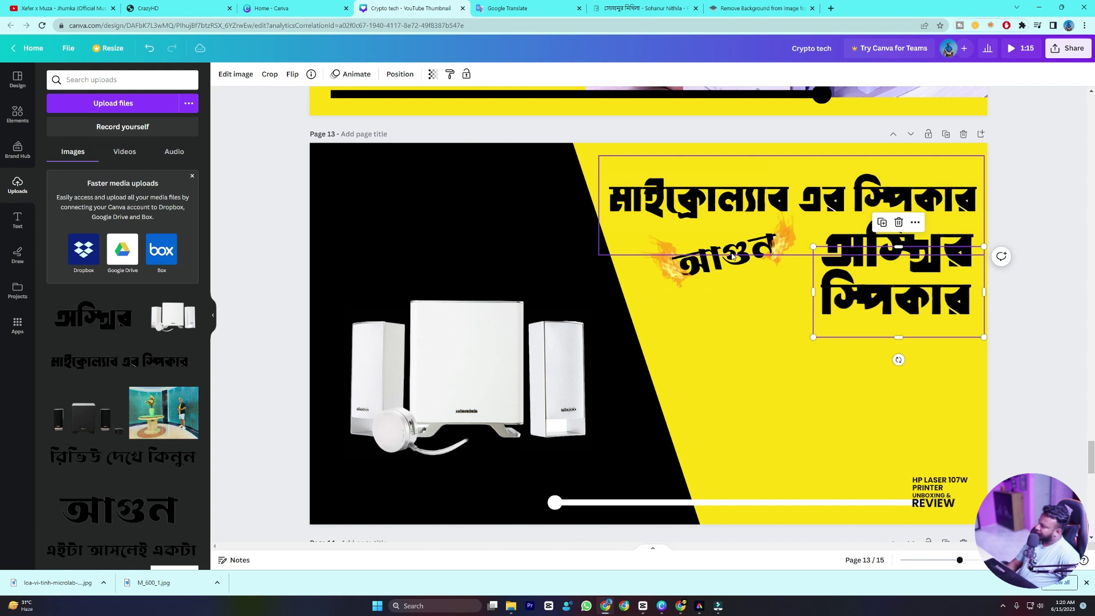
- Crop the empty lower part of the headline image and move the flaming "আগুন" graphic down into the lower yellow area
left_click_drag(733, 249, 775, 370)
key("ctrl+z")
left_click_drag(791, 255, 791, 224)
left_click_drag(739, 252, 825, 399)
- Move "অস্থির" to the left under the headline, and place a smaller "স্পিকার" beside it on the same line
left_click_drag(888, 258, 713, 253)
left_click(857, 289)
left_click_drag(813, 247, 854, 269)
left_click_drag(915, 310, 899, 257)
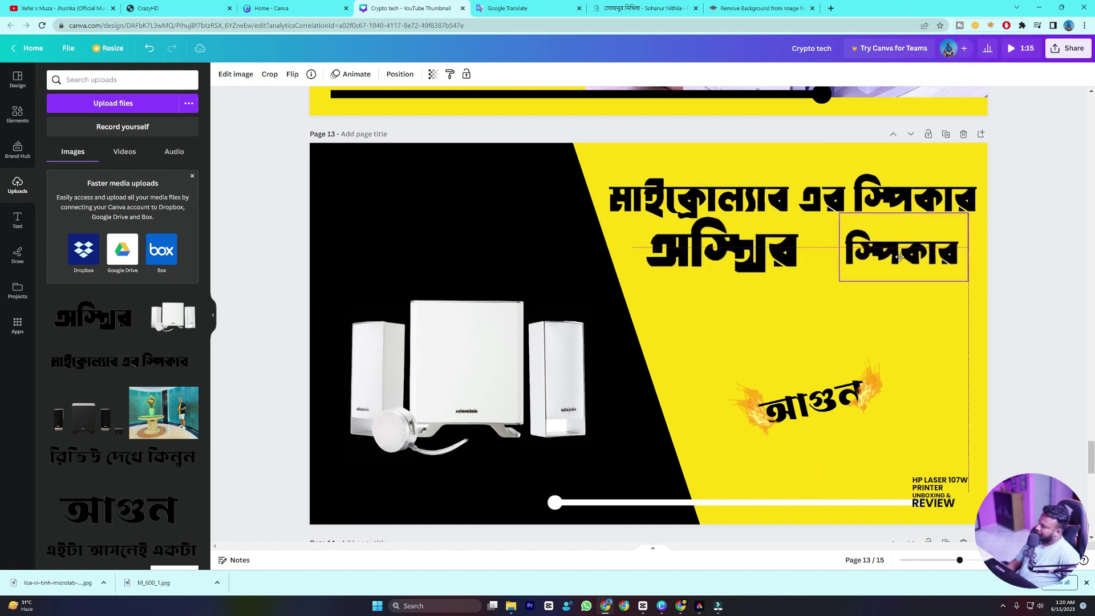
- Move "অস্থির" right, close beside "স্পিকার", and move the flaming "আগুন" graphic up beneath that line
left_click_drag(771, 259, 806, 261)
left_click_drag(828, 413, 887, 358)
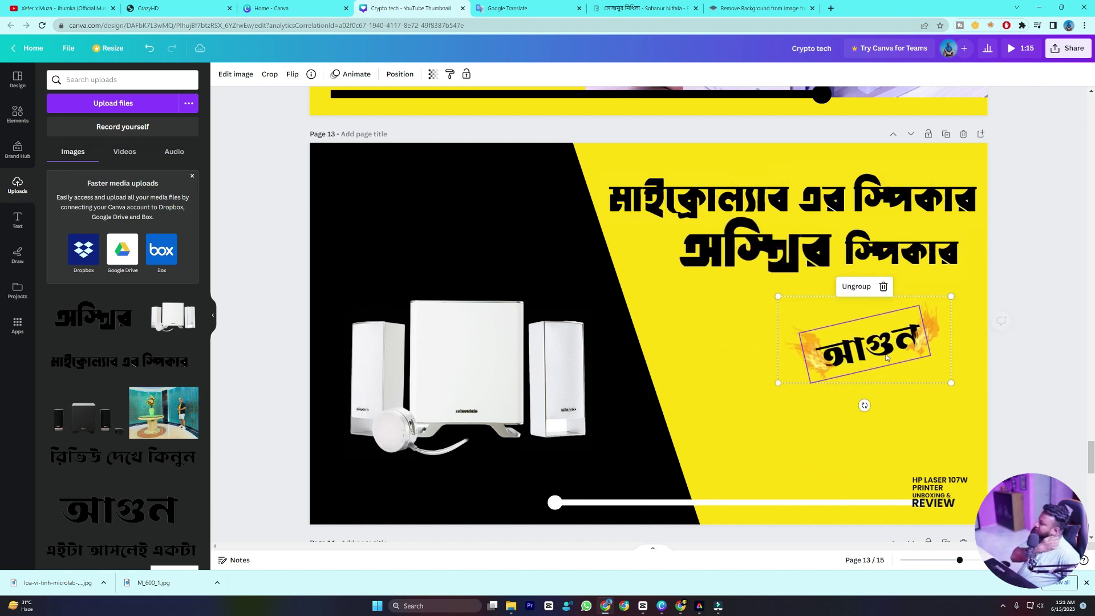
left_click(776, 253)
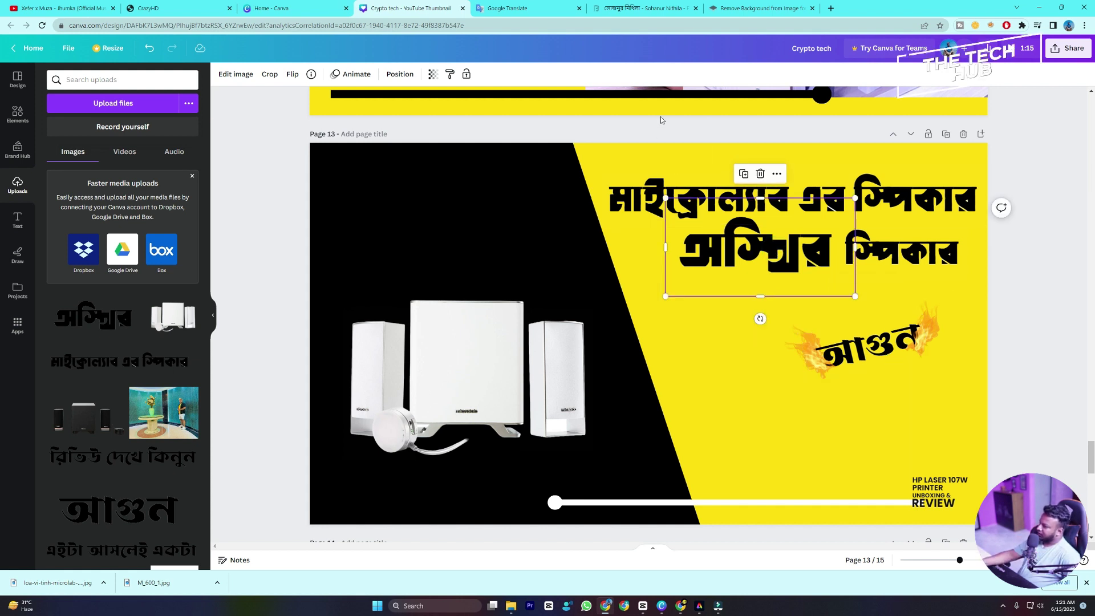
- Switch to the Sohanur Nithila font page and apply the bolder dynamic style to the "অস্থির" preview
left_click(637, 7)
left_click(566, 216)
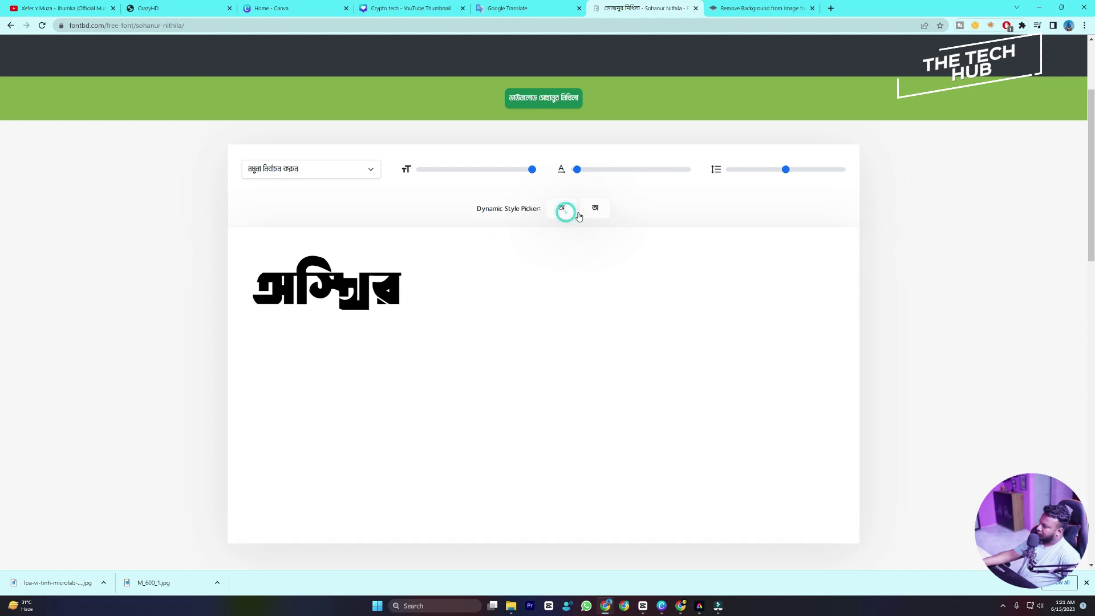
left_click(596, 215)
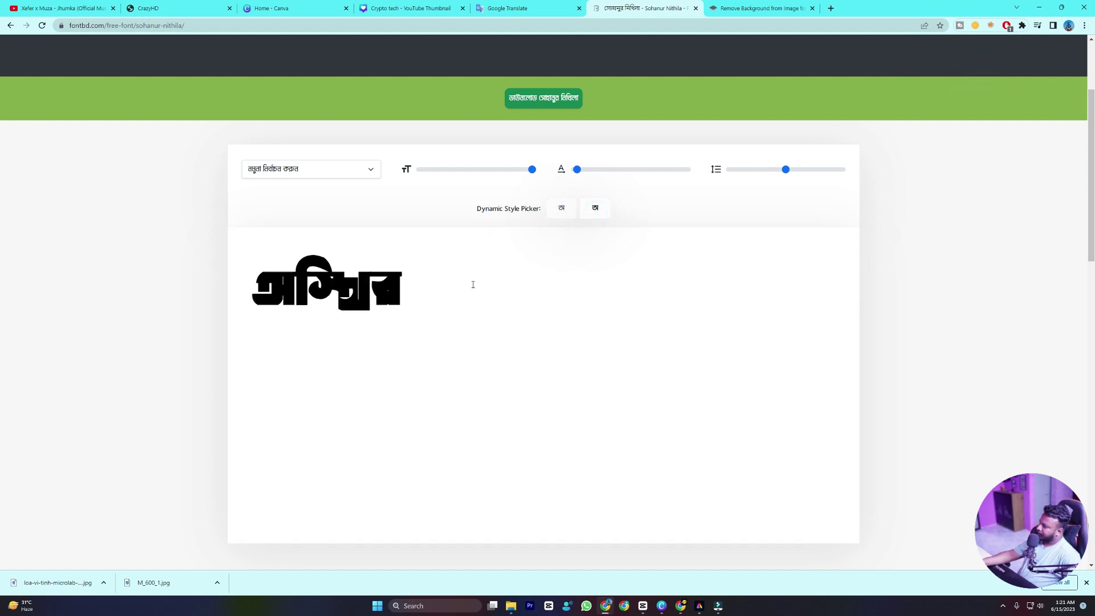
- Look over the font page's glyph preview and the available sample texts
scroll(473, 284, "down", 9)
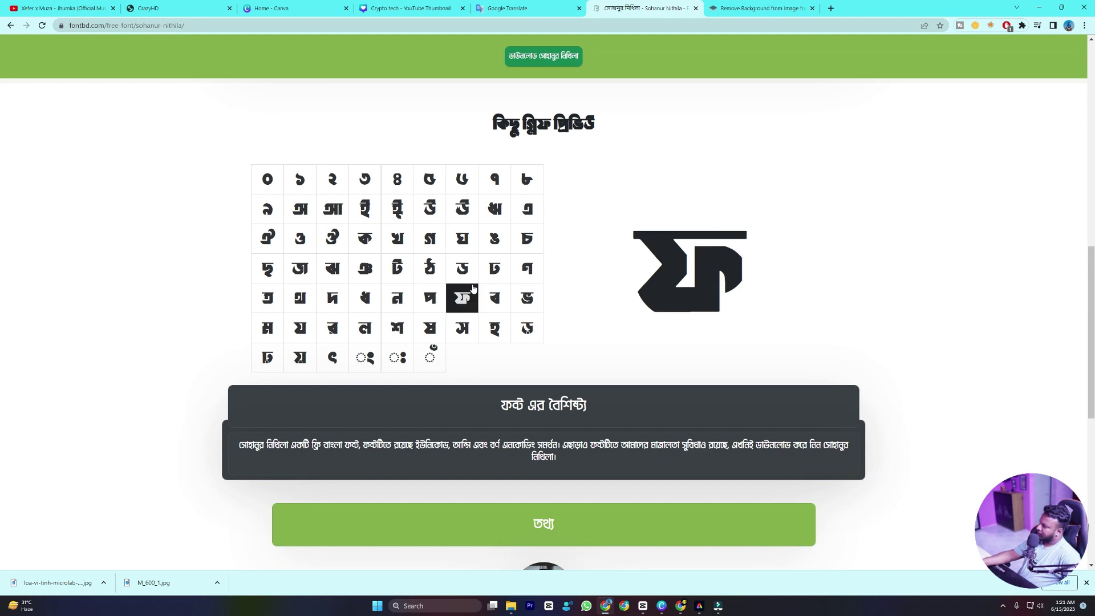
scroll(473, 287, "down", 3)
scroll(473, 288, "up", 12)
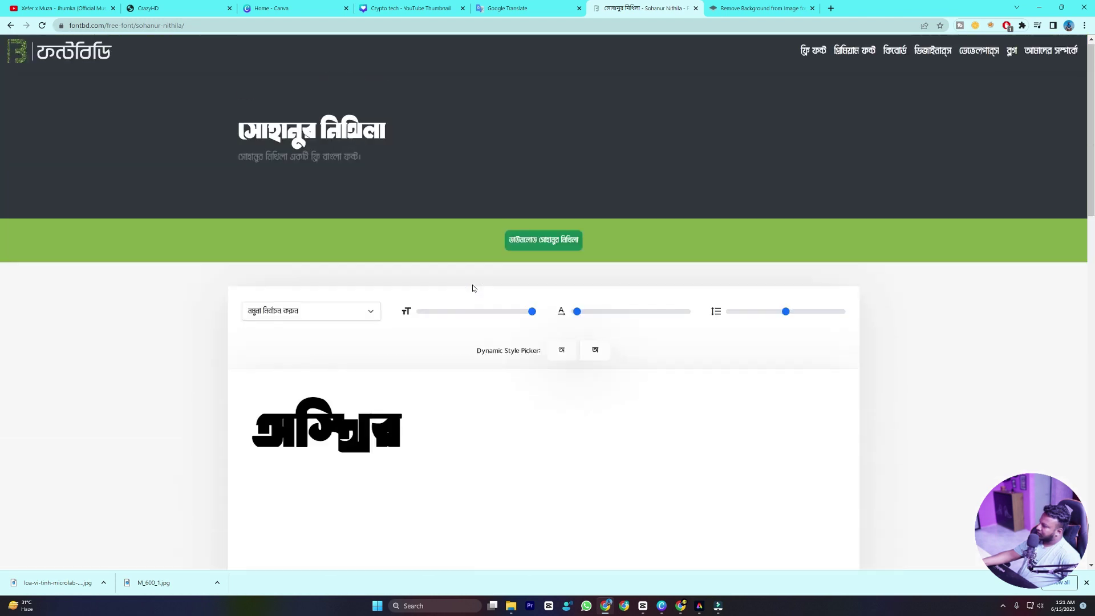
left_click(368, 321)
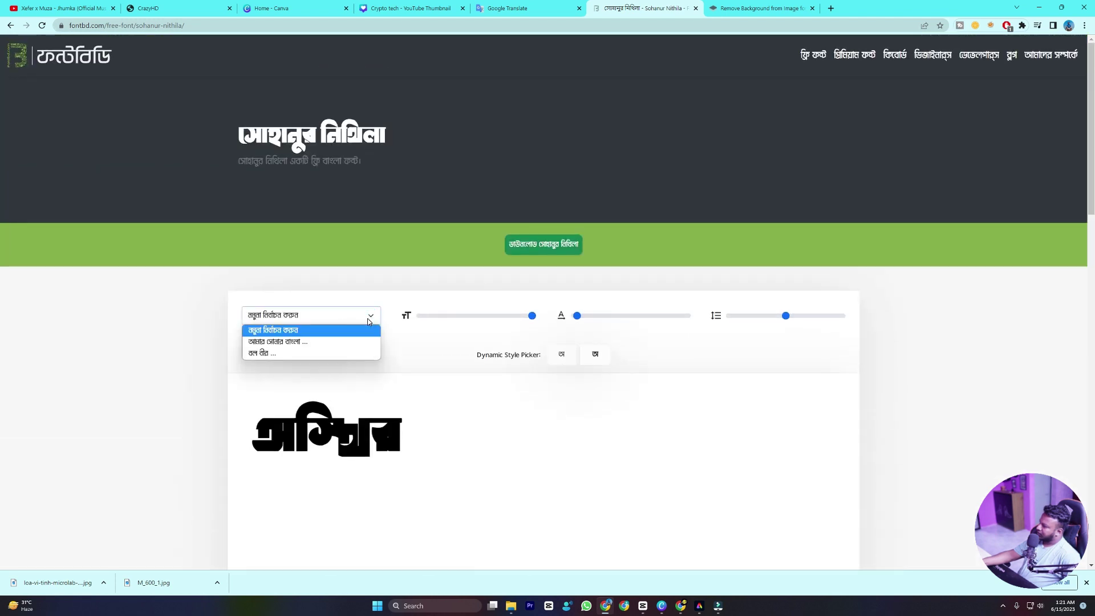
left_click(624, 365)
scroll(622, 376, "down", 3)
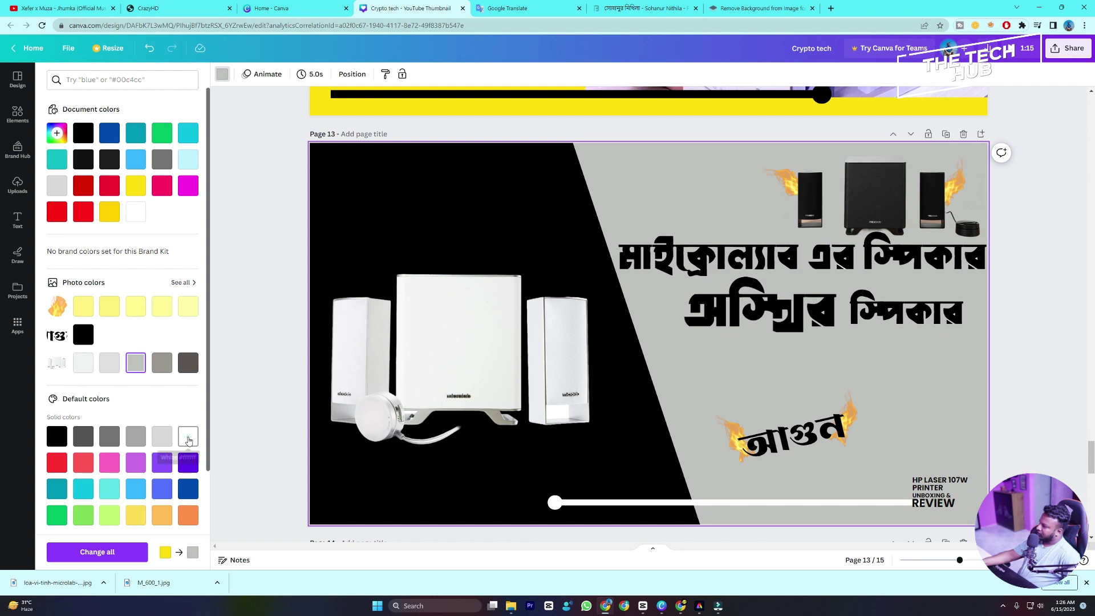
- Change the thumbnail page's background colour to white
left_click(189, 439)
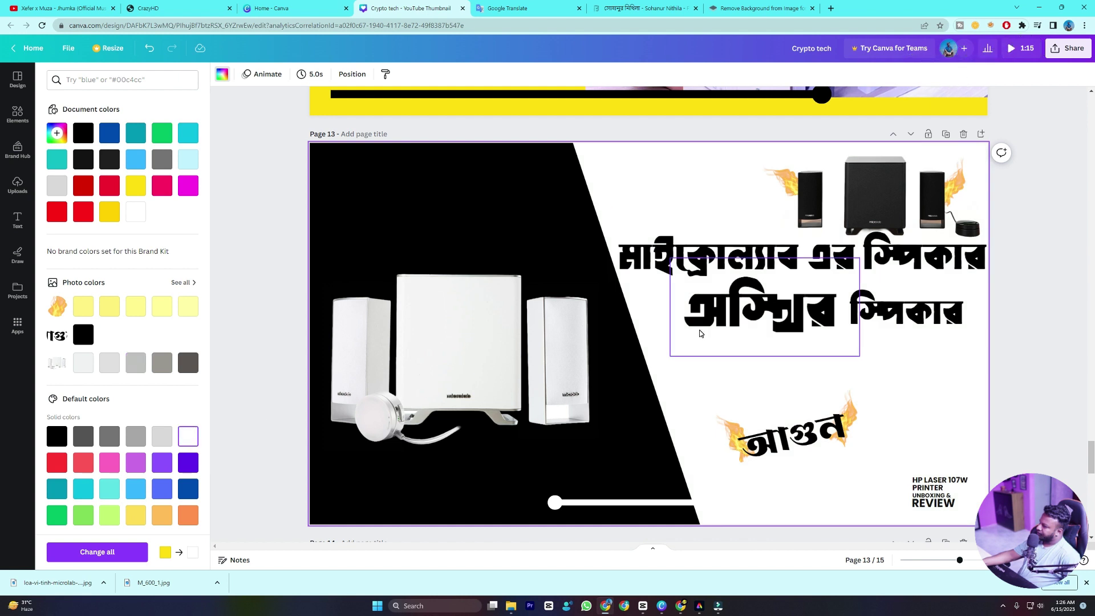
- Replace the "আগুন" word in the flame graphic with a small "অস্থির" set between the two flames
left_click(790, 436)
left_click_drag(790, 437, 787, 409)
left_click_drag(759, 303, 813, 454)
left_click_drag(722, 409, 797, 448)
left_click_drag(856, 479, 908, 393)
left_click_drag(801, 386, 944, 397)
left_click_drag(853, 374, 855, 370)
left_click(854, 437)
left_click_drag(844, 434, 963, 348)
- Group the small "অস্থির" with its flames, shrink the group and place it beneath the larger "অস্থির"
key("ctrl+g")
left_click_drag(970, 421, 940, 404)
left_click_drag(886, 375, 766, 371)
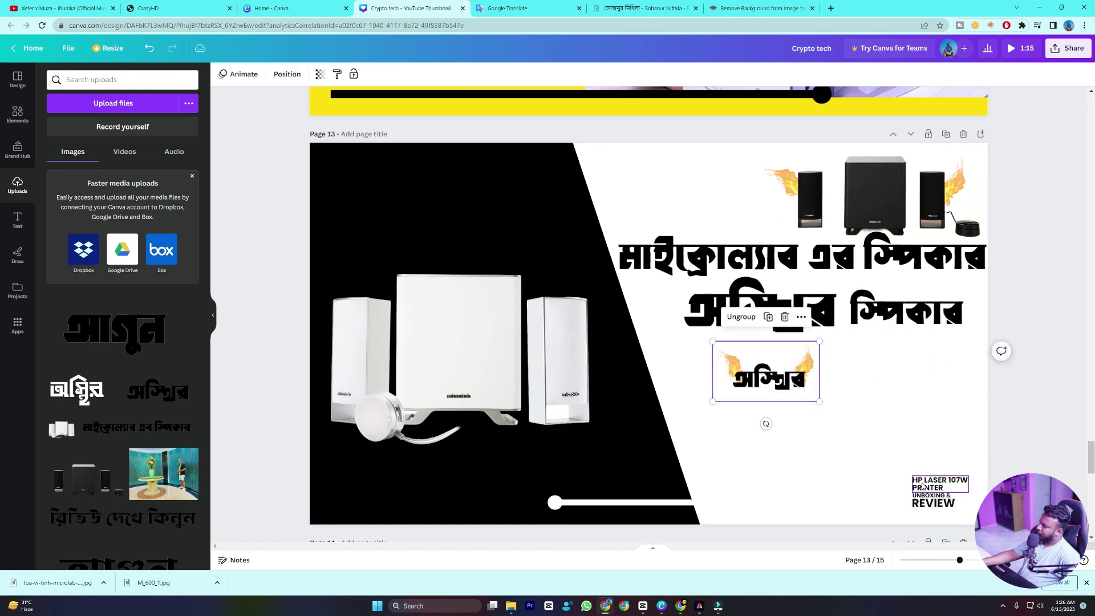
- Replace the "HP LASER 107W PRINTER" text with "M600R"
left_click(924, 485)
left_click_drag(946, 489, 912, 479)
key("ctrl+v")
key("ctrl+z")
key("ctrl+z")
key("ctrl+shift+z")
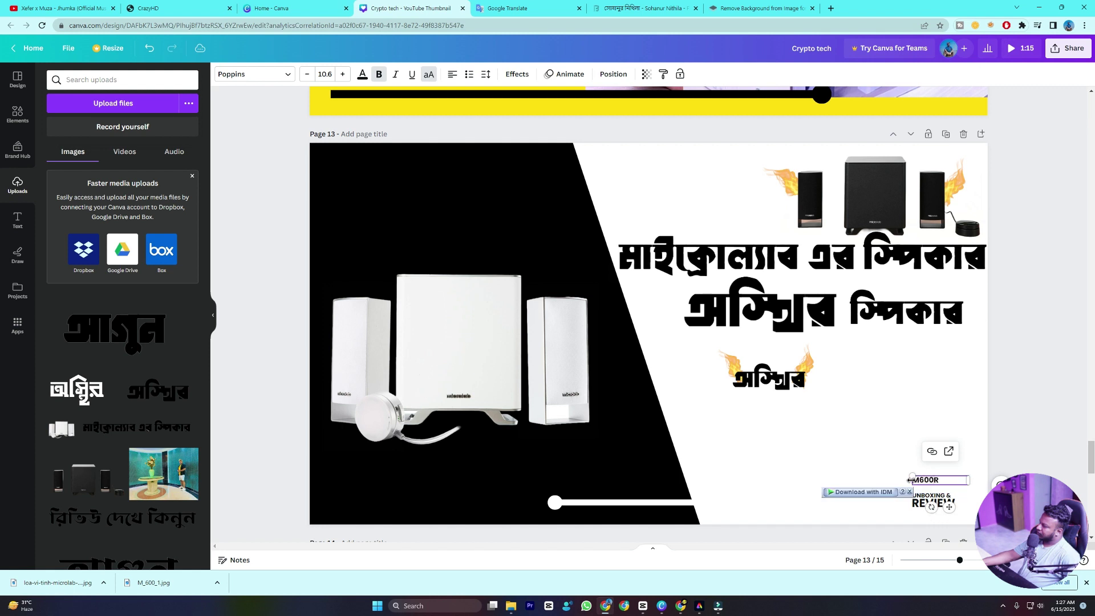
- Enlarge the "M600R" text, narrow its text box, and move the flaming "অস্থির" group slightly right
left_click_drag(912, 476, 775, 453)
left_click_drag(969, 469, 886, 469)
left_click_drag(765, 374, 801, 378)
- Change the model text to "M600BT" and place it at about size 47 above the headline, left of the black speakers
left_click(850, 471)
left_click_drag(849, 471, 868, 471)
type("B")
left_click_drag(839, 506, 718, 233)
left_click_drag(654, 180, 625, 170)
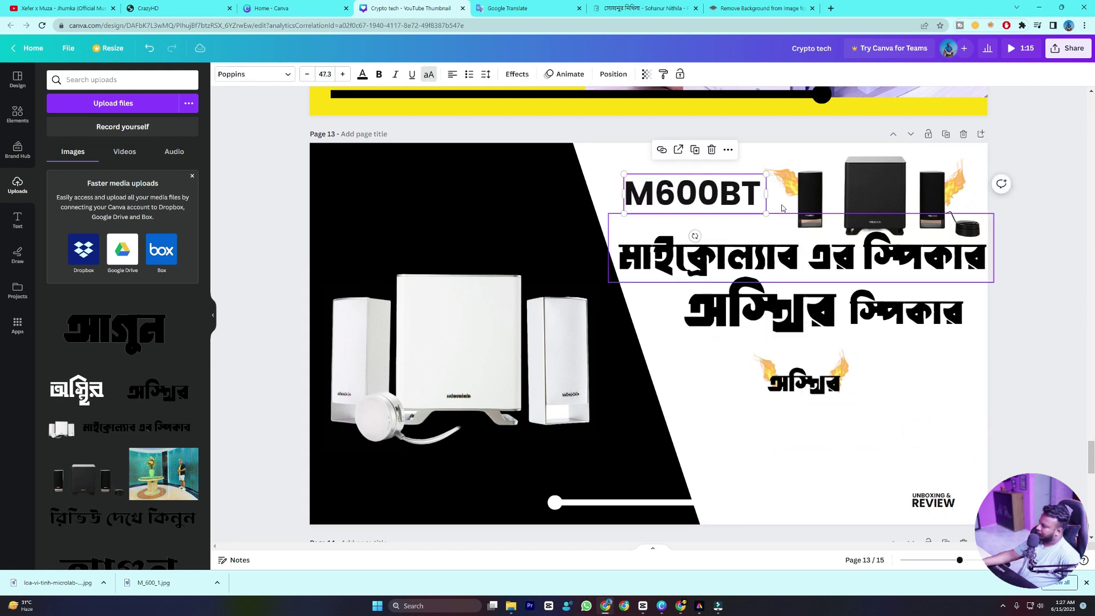
- Place a wide flame graphic behind the "M600BT" text
left_click_drag(782, 201, 680, 212)
left_click_drag(664, 173, 708, 175)
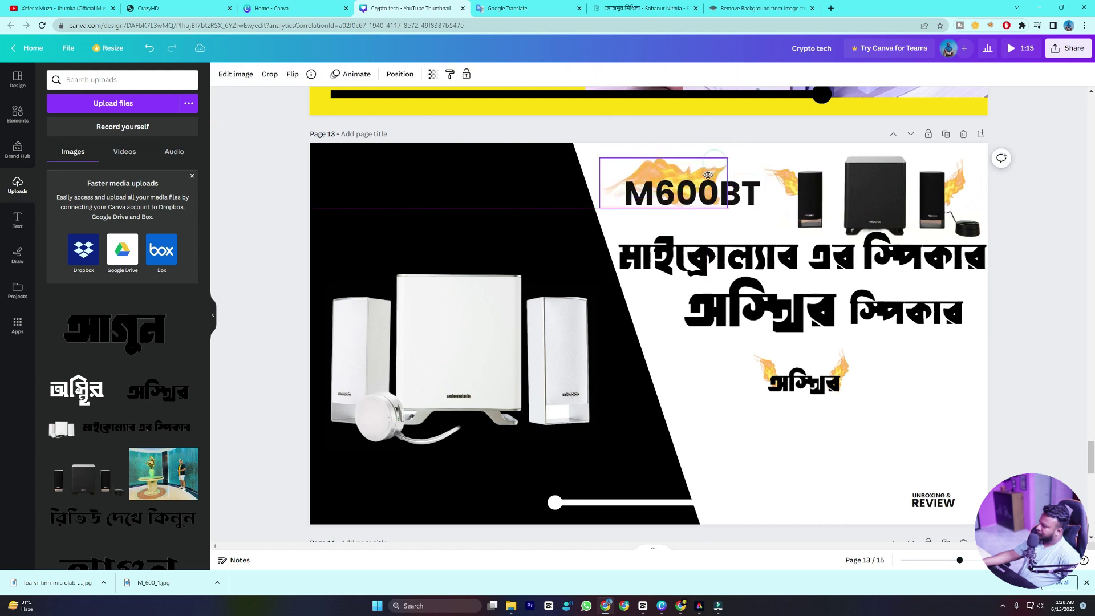
left_click(617, 180)
left_click(621, 197)
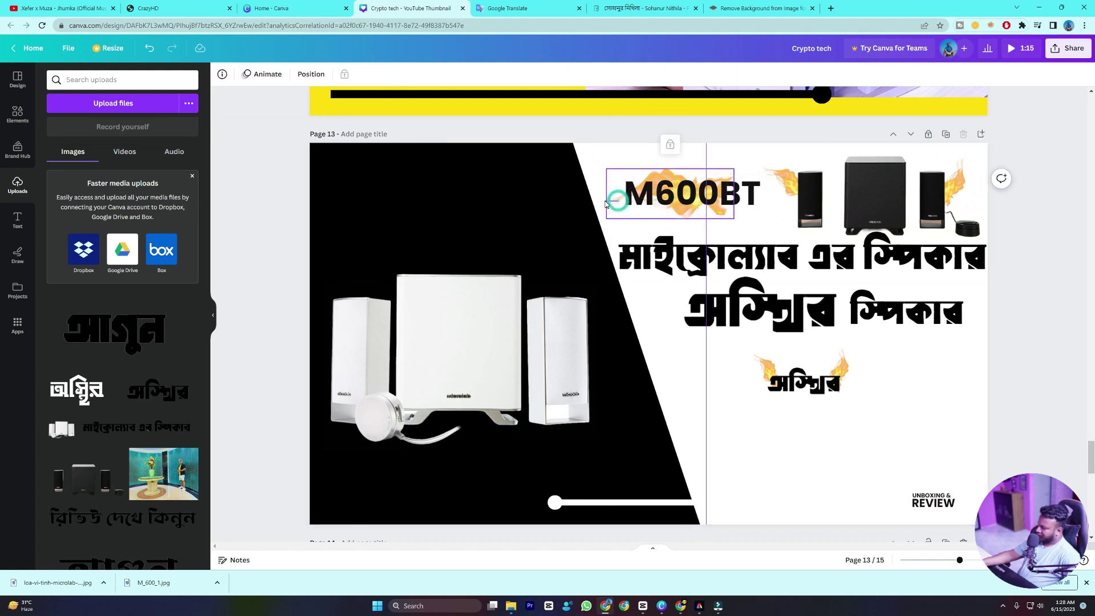